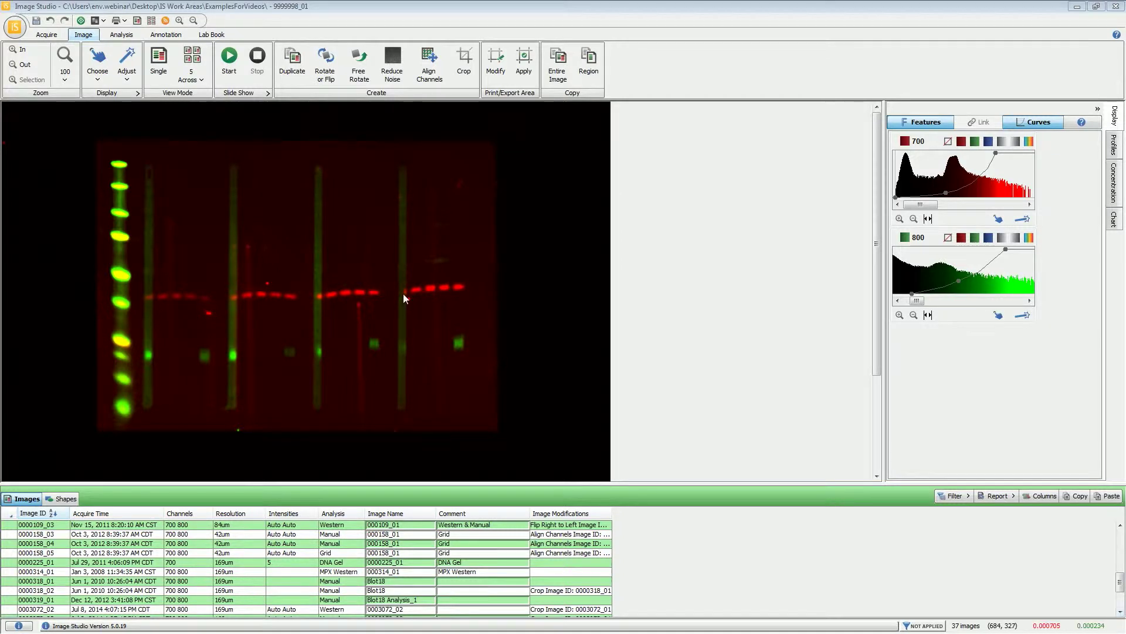
Step: Show the Acquire scan settings and zoomed scan-area grid, leaving post-scan analysis at No Analysis
{"action": "left_click", "coordinate": [56, 36]}
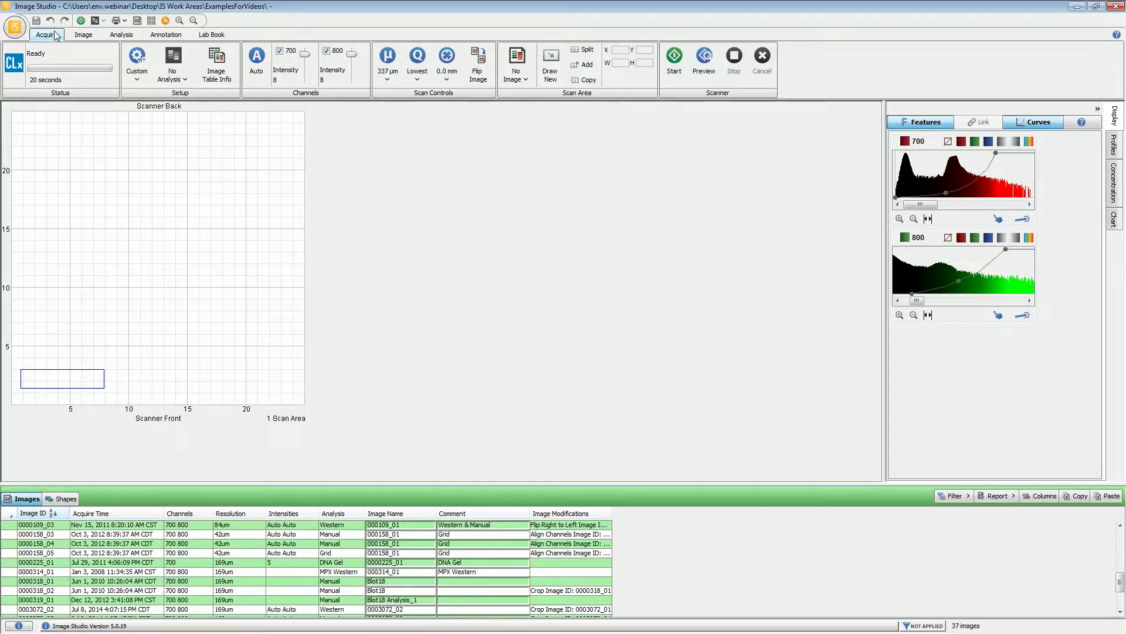
{"action": "left_click", "coordinate": [178, 75]}
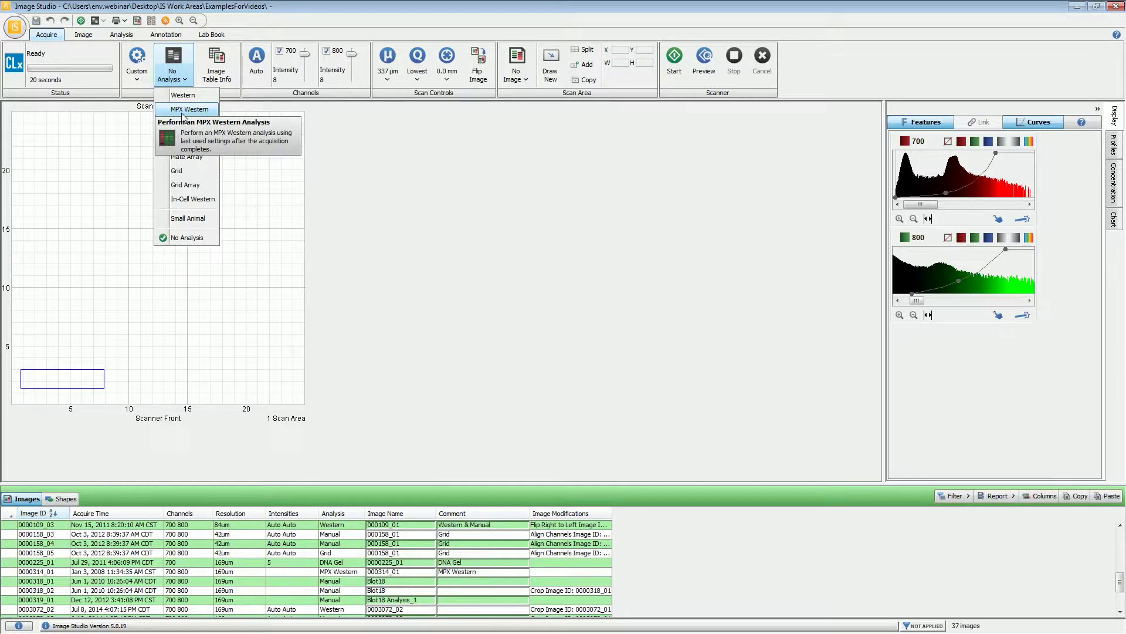
{"action": "left_click", "coordinate": [455, 155]}
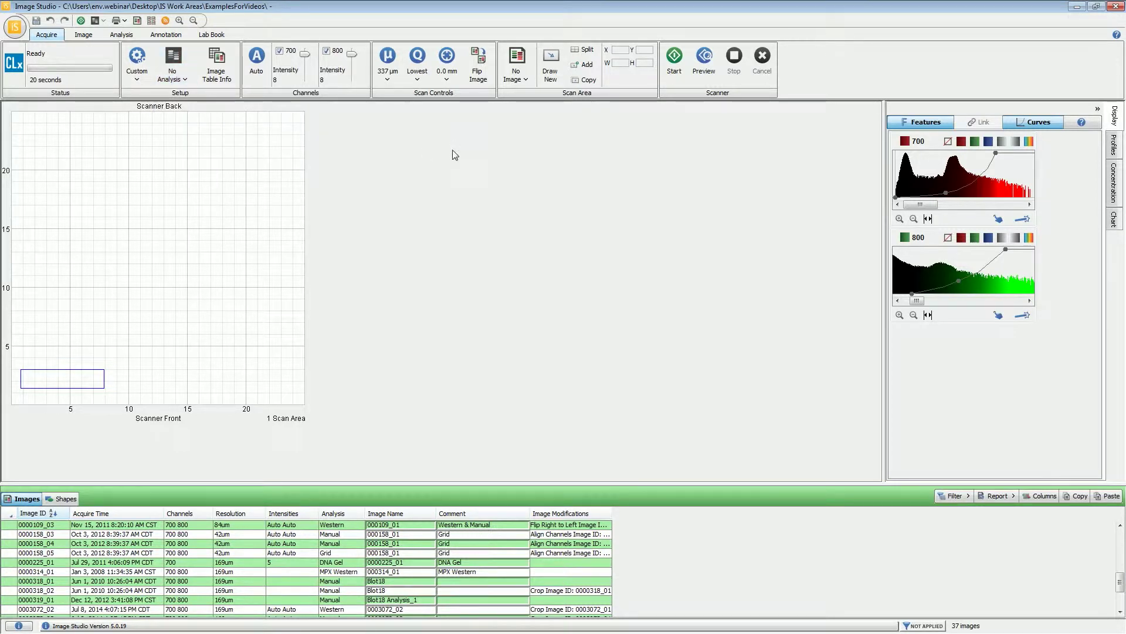
{"action": "scroll", "coordinate": [403, 191], "scroll_direction": "up", "scroll_amount": 1}
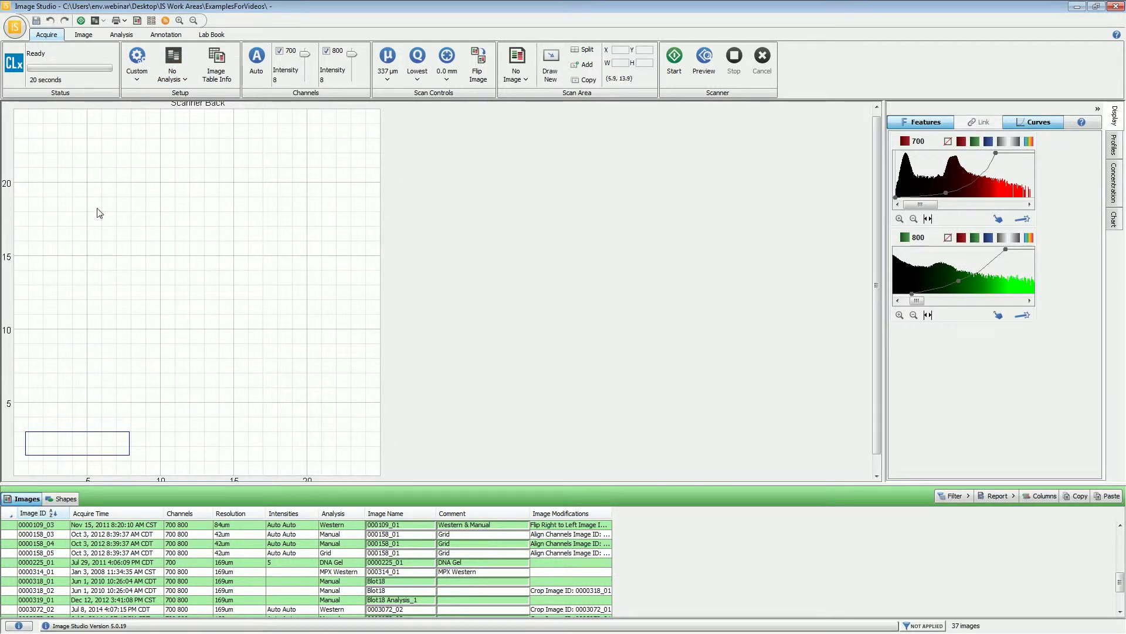
Step: Back on the two-channel blot image, add an MPX Western analysis from the analysis type list
{"action": "left_click", "coordinate": [83, 35]}
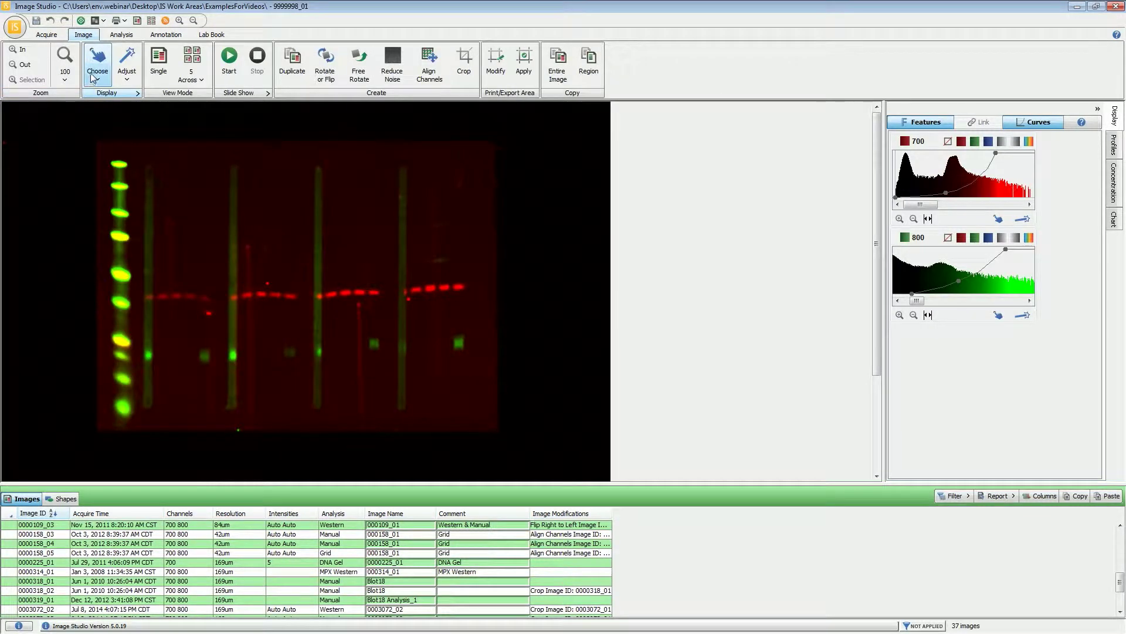
{"action": "left_click", "coordinate": [115, 37]}
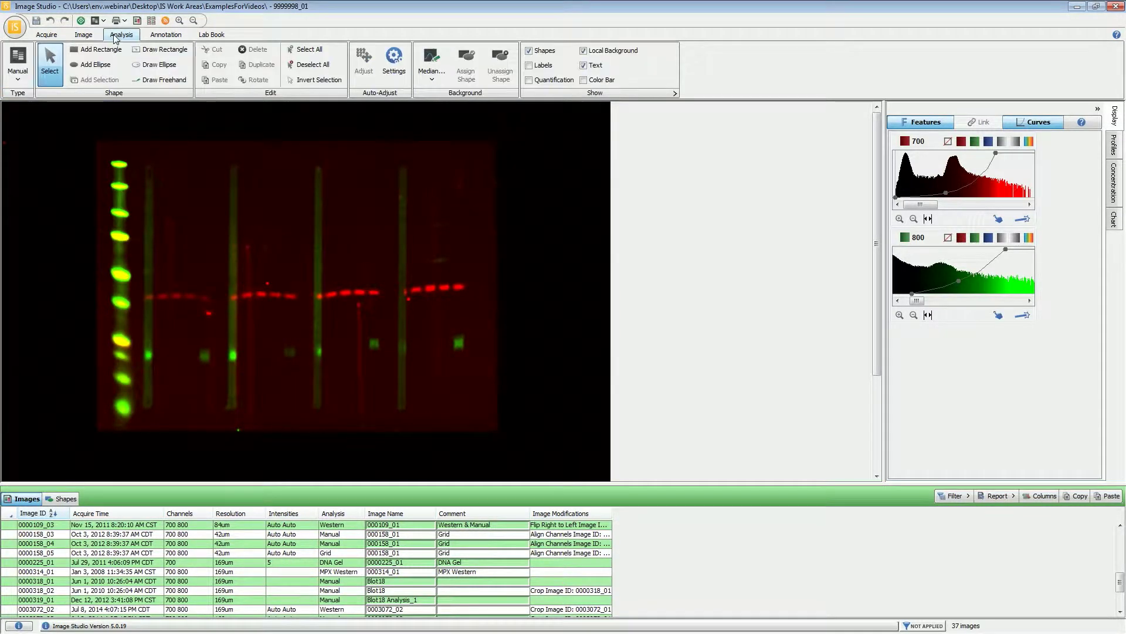
{"action": "left_click", "coordinate": [23, 72]}
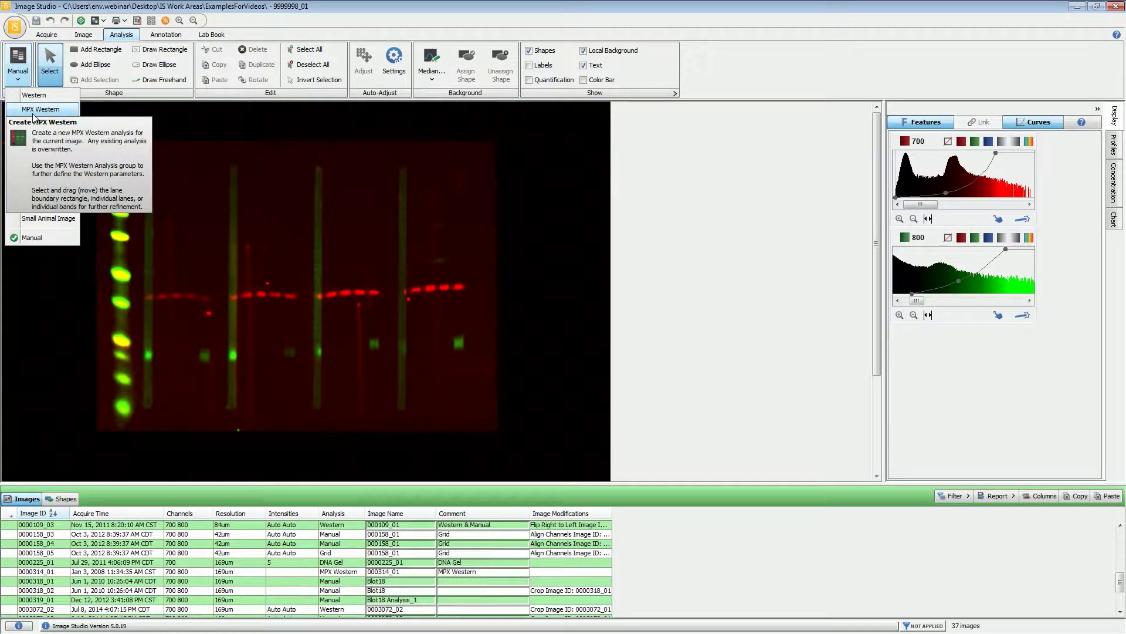
{"action": "left_click", "coordinate": [40, 290]}
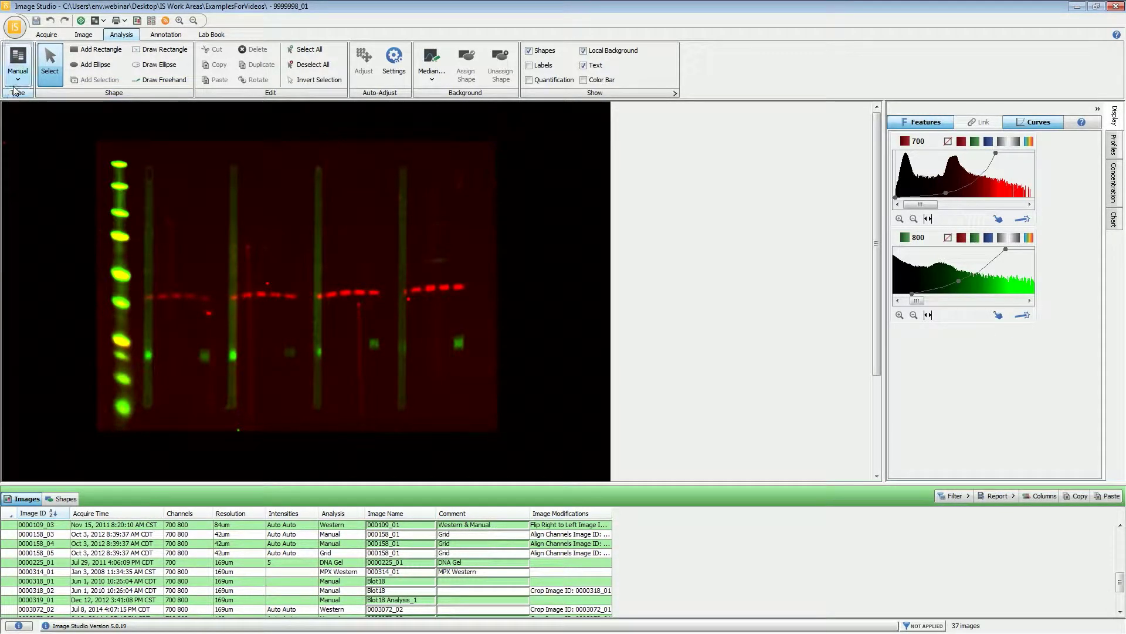
{"action": "left_click", "coordinate": [104, 21]}
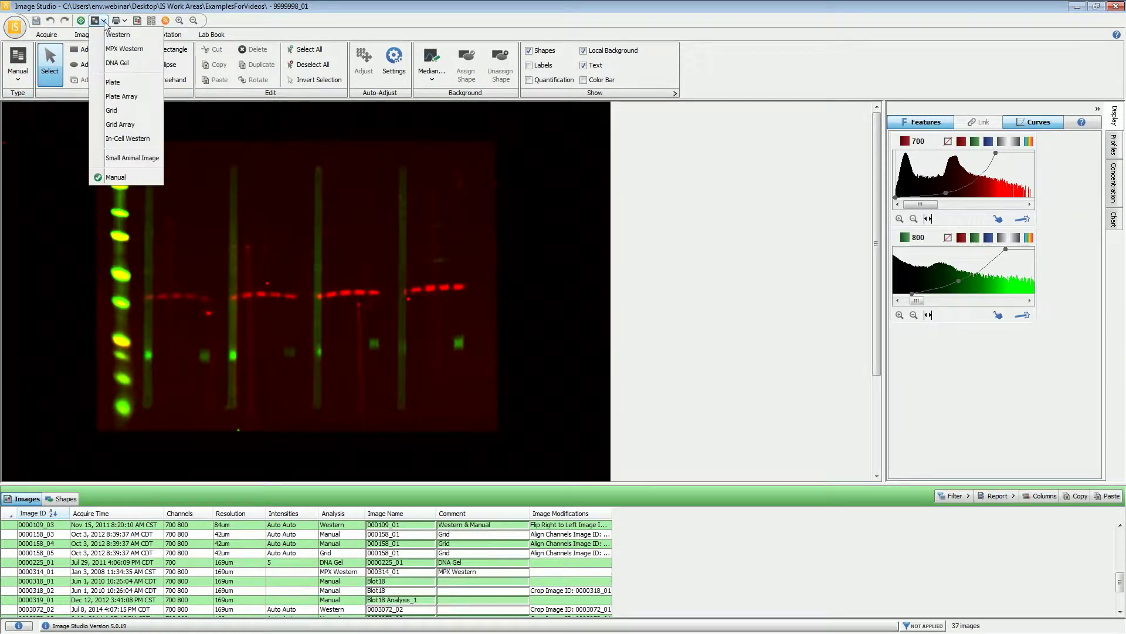
{"action": "left_click", "coordinate": [115, 52]}
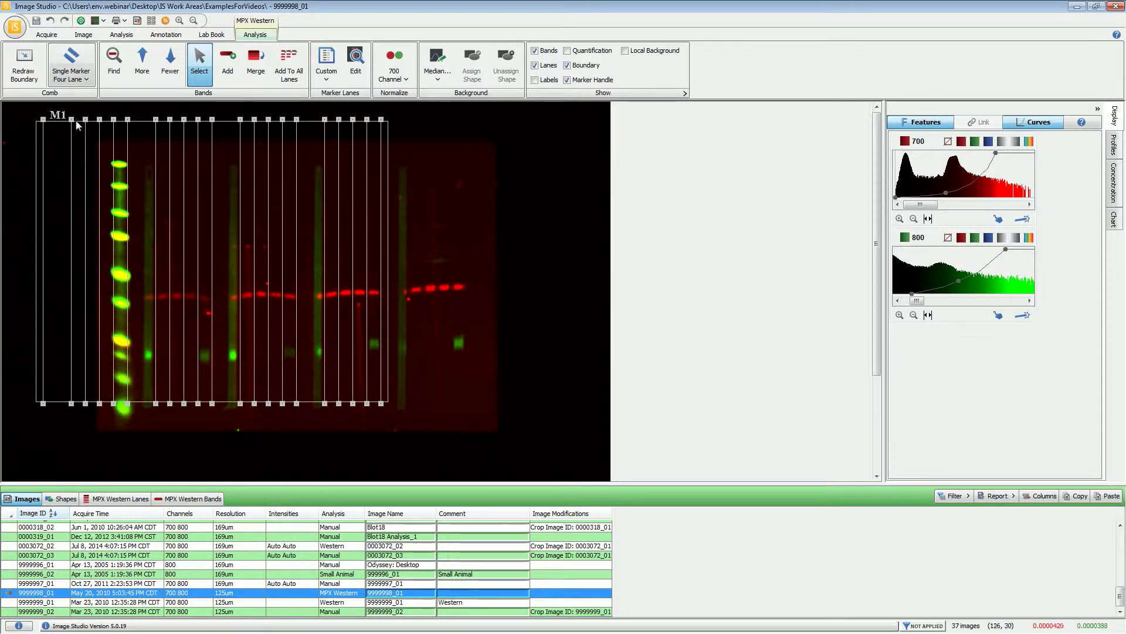
Step: Keep the Single Marker Four Lane comb layout for the MPX Western lane grid
{"action": "left_click", "coordinate": [82, 79]}
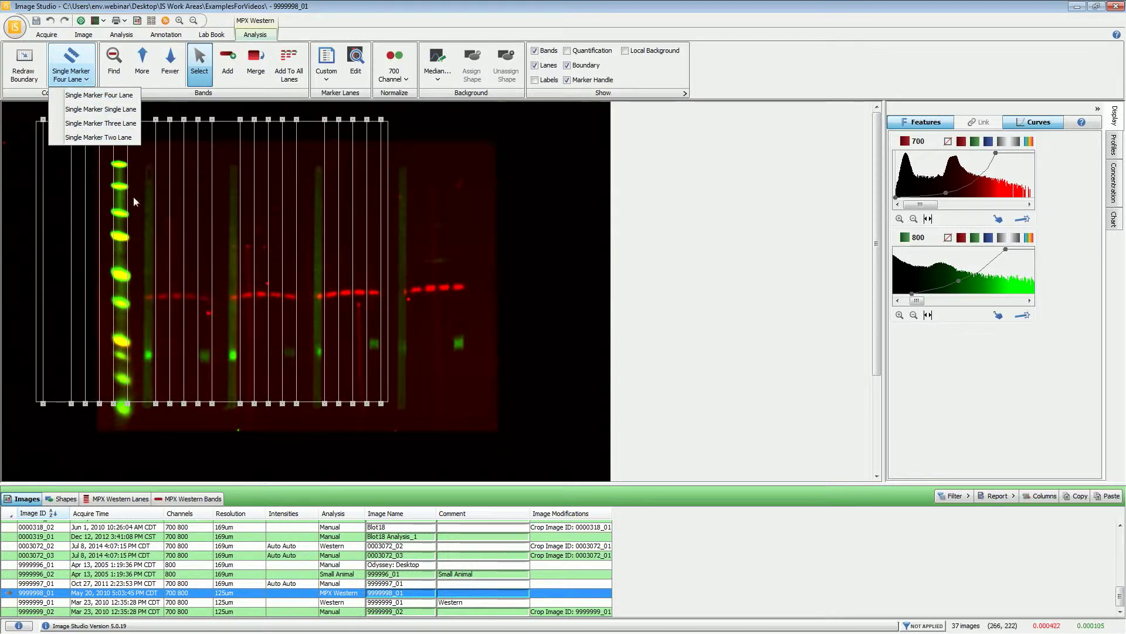
{"action": "left_click", "coordinate": [98, 96]}
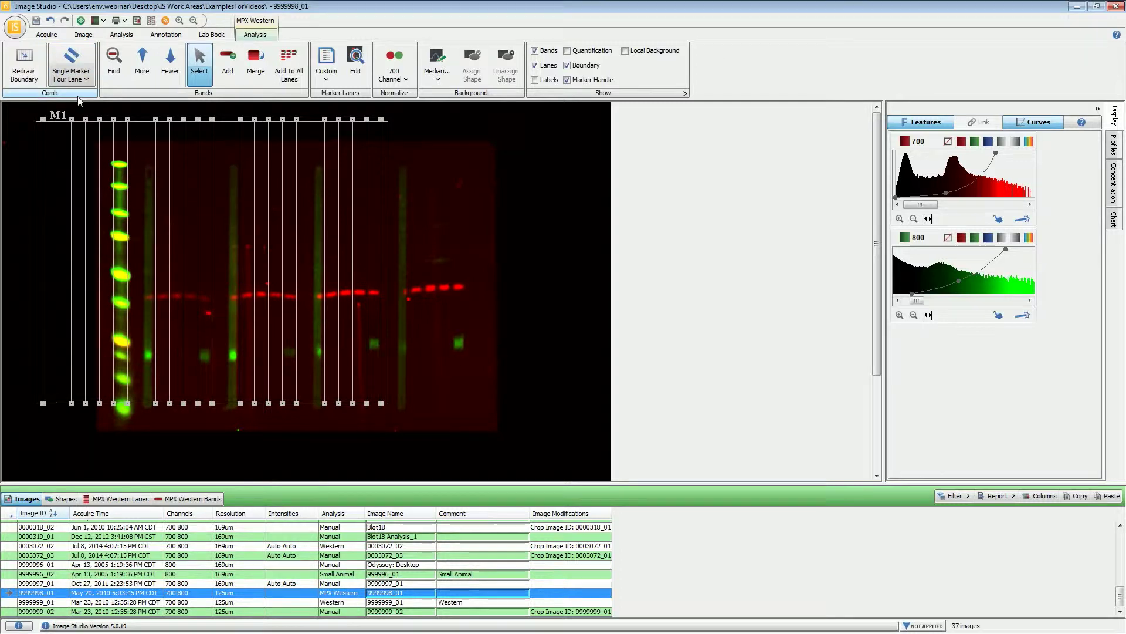
Step: Redraw the lane boundary from the marker lane to the rightmost lane, then auto-detect bands
{"action": "left_click", "coordinate": [22, 74]}
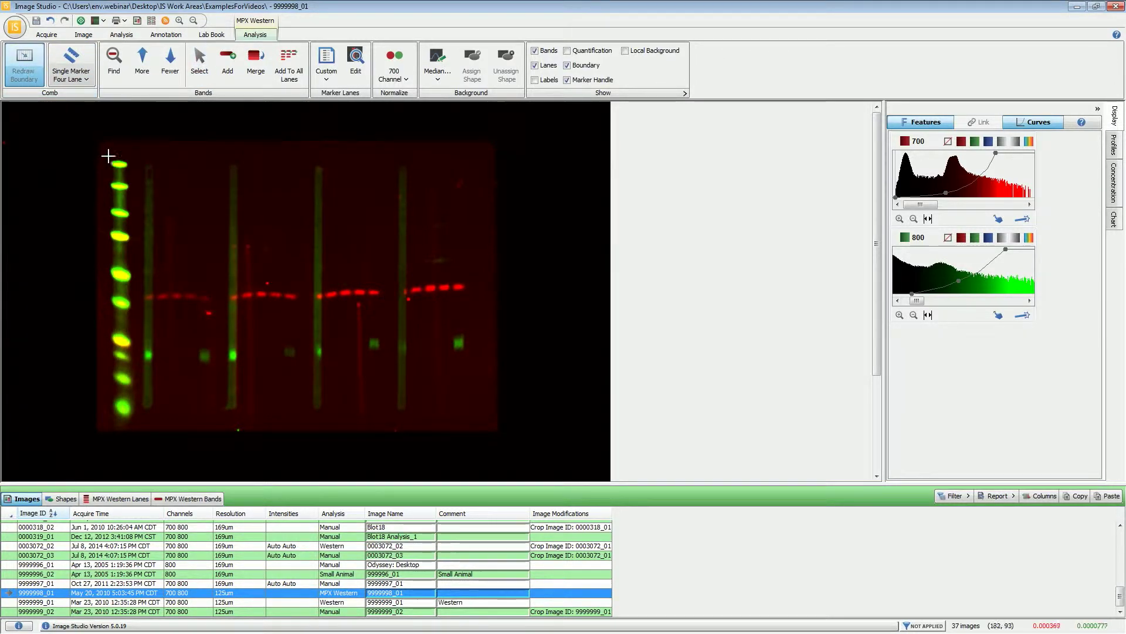
{"action": "mouse_move", "coordinate": [110, 157]}
{"action": "left_mouse_down"}
{"action": "mouse_move", "coordinate": [160, 242]}
{"action": "mouse_move", "coordinate": [266, 350]}
{"action": "mouse_move", "coordinate": [474, 421]}
{"action": "mouse_move", "coordinate": [467, 431]}
{"action": "left_mouse_up"}
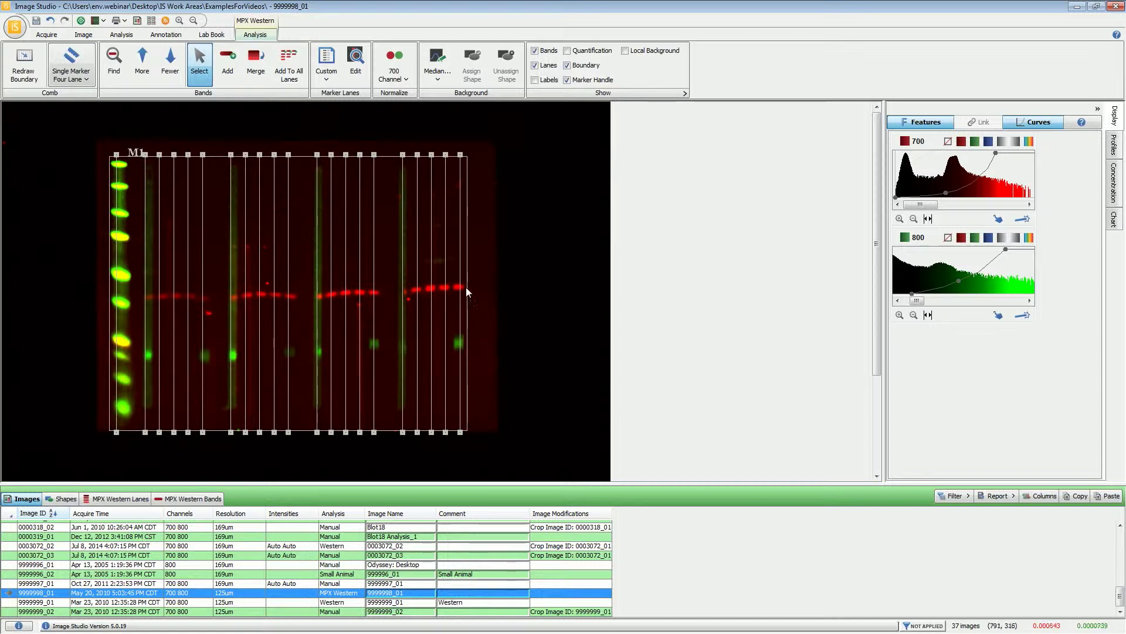
{"action": "left_click_drag", "start_coordinate": [469, 297], "coordinate": [463, 295]}
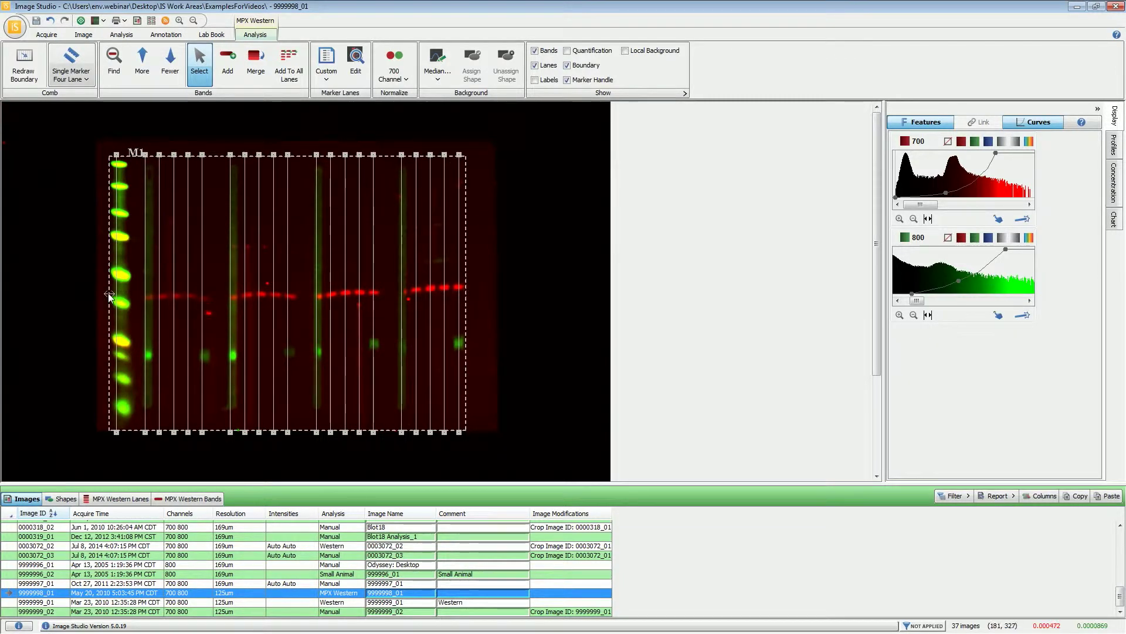
{"action": "left_click_drag", "start_coordinate": [108, 293], "coordinate": [111, 294]}
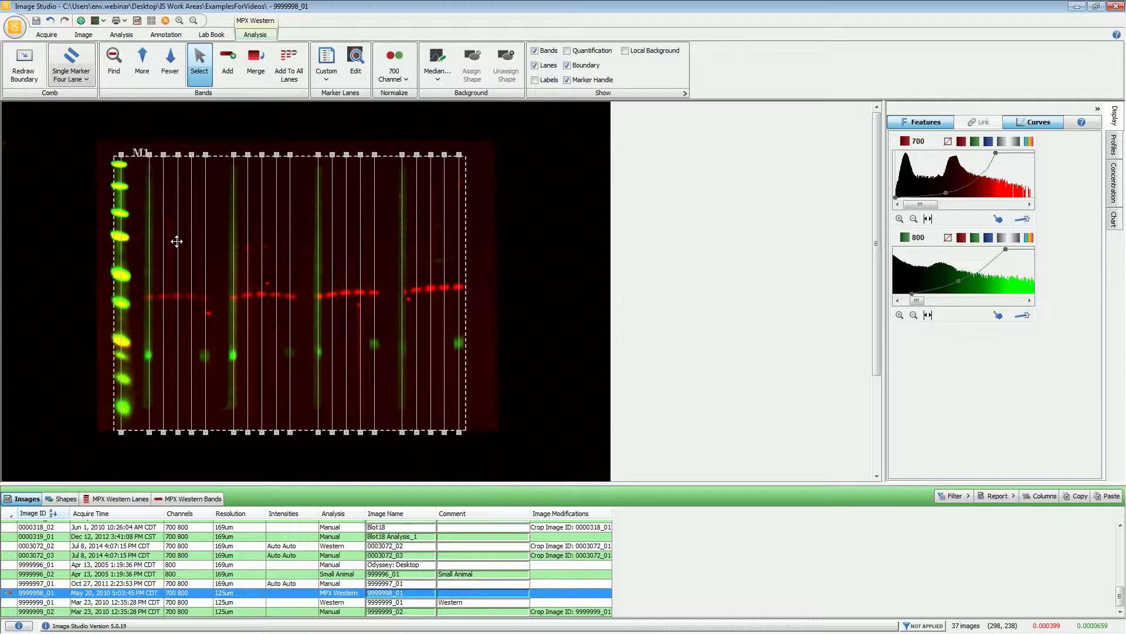
{"action": "left_click", "coordinate": [114, 76]}
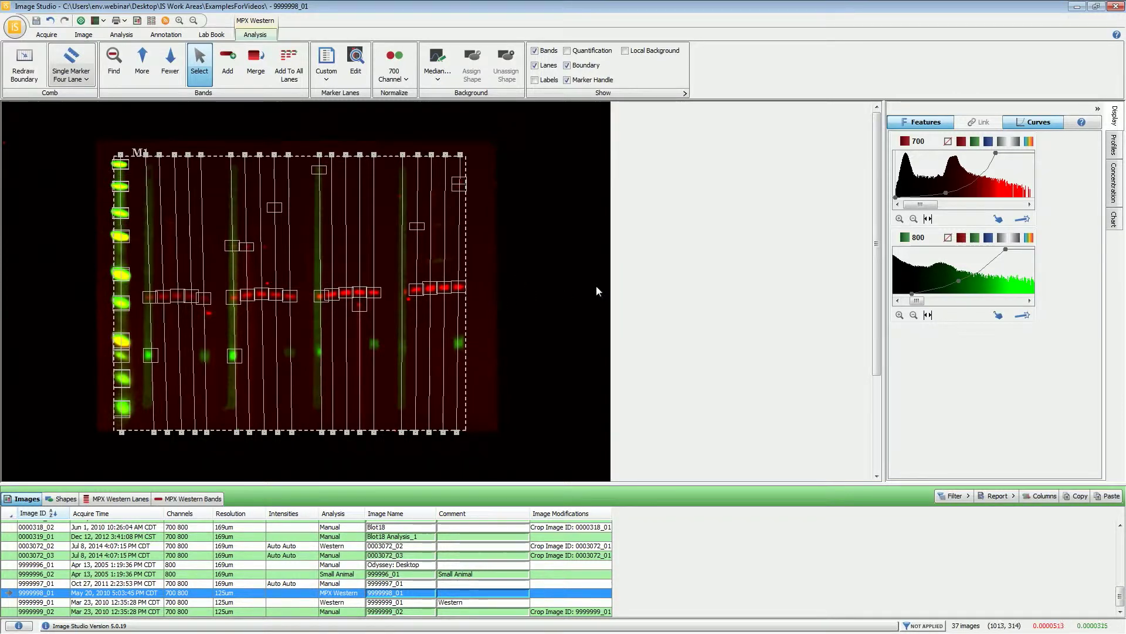
Step: Hide the green 800 channel and press Fewer four times to drop weak band detections
{"action": "left_click", "coordinate": [948, 237]}
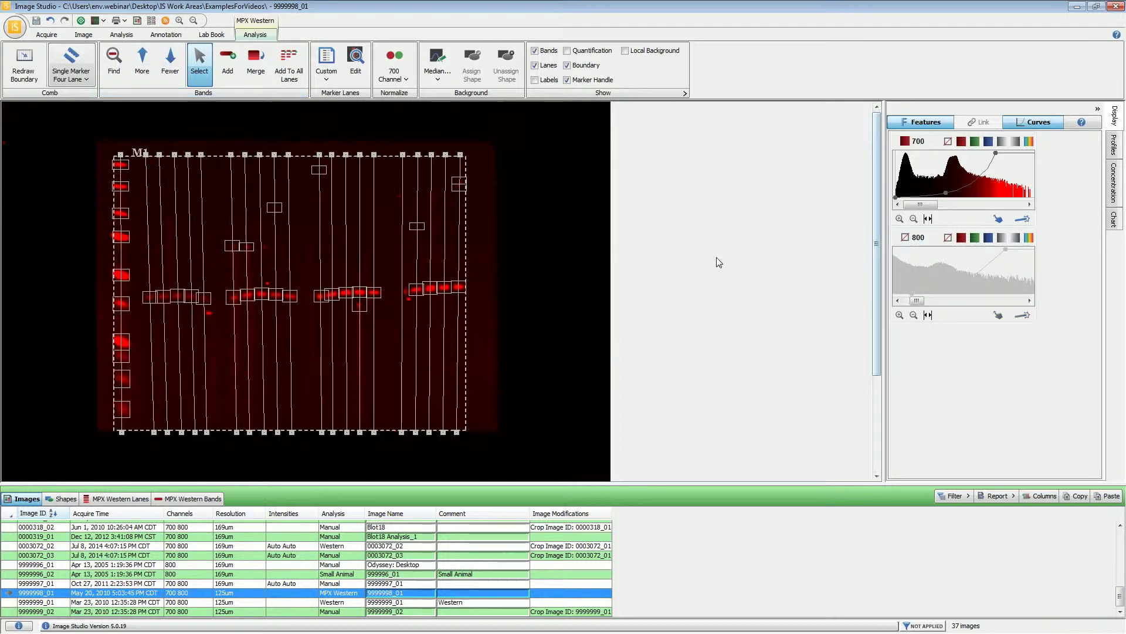
{"action": "left_click", "coordinate": [179, 77]}
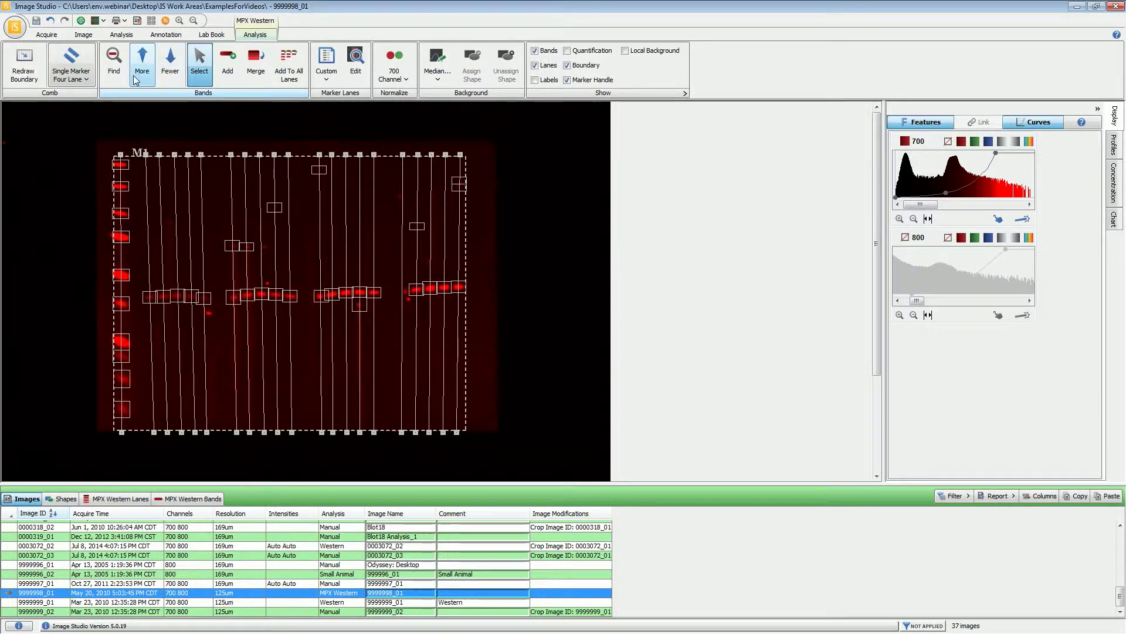
{"action": "left_click", "coordinate": [173, 79]}
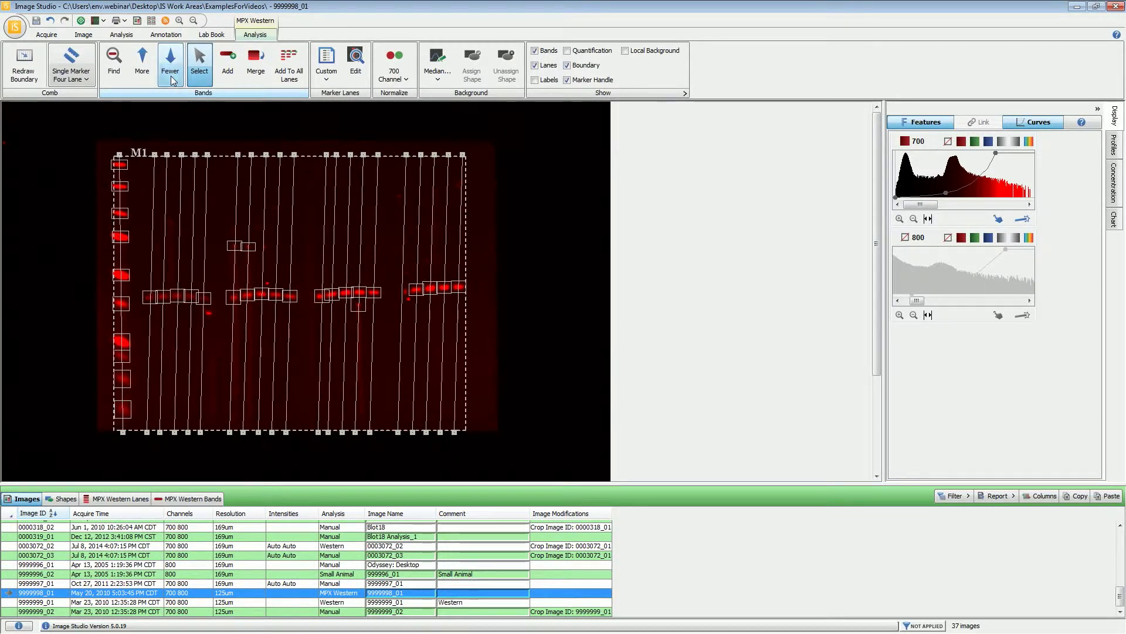
{"action": "left_click", "coordinate": [173, 80]}
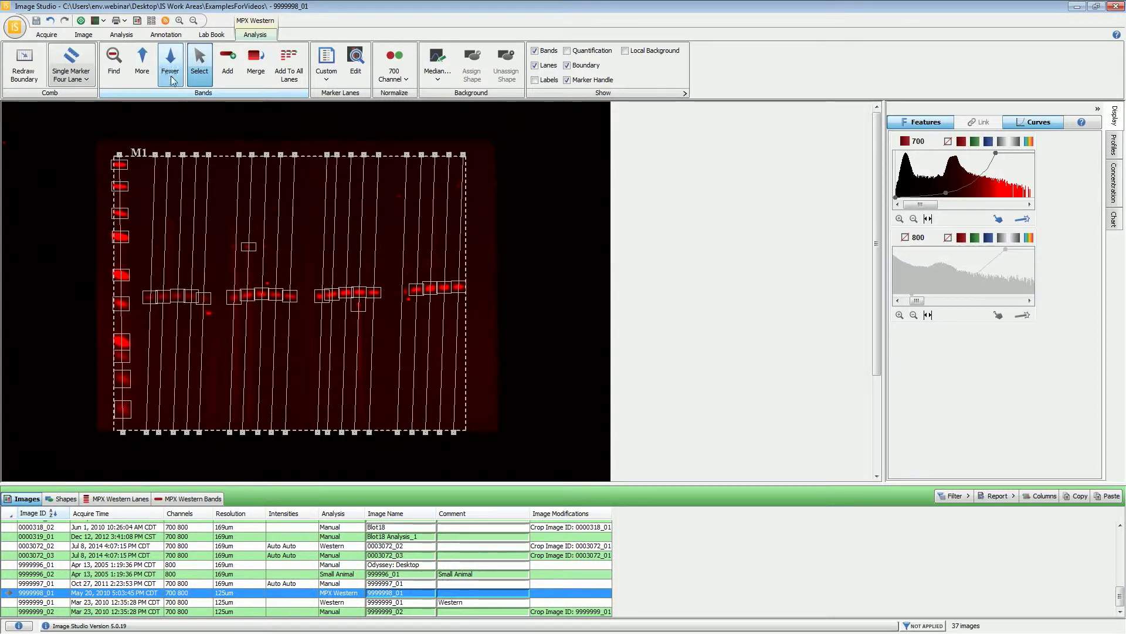
{"action": "left_click", "coordinate": [173, 80]}
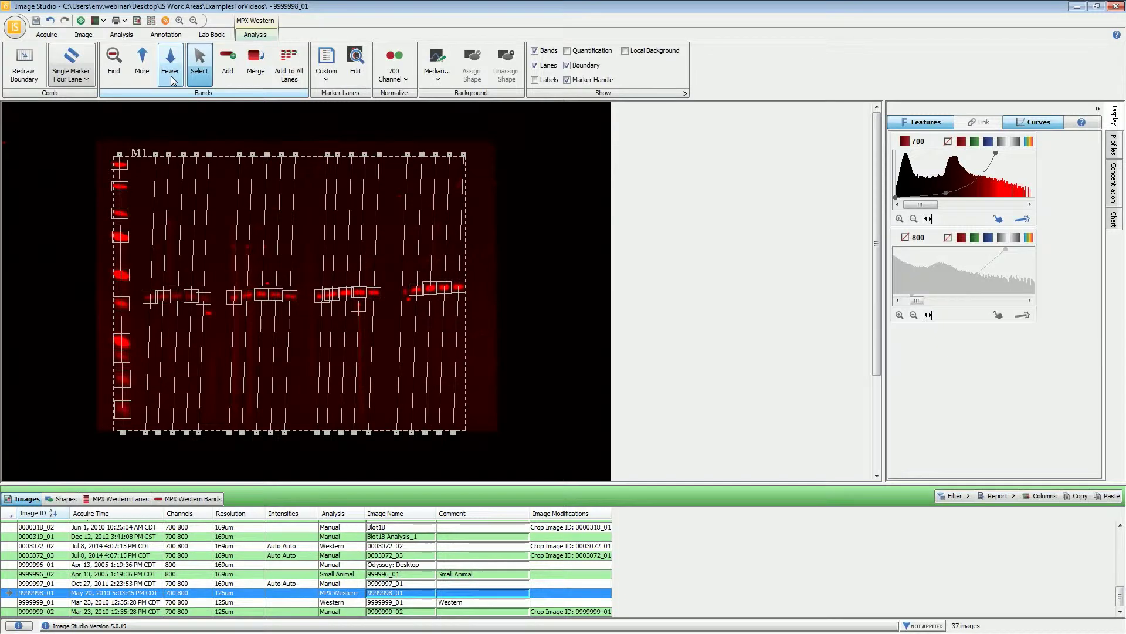
Step: Delete the stray band box below the main red band row in the third lane group
{"action": "left_click", "coordinate": [359, 306]}
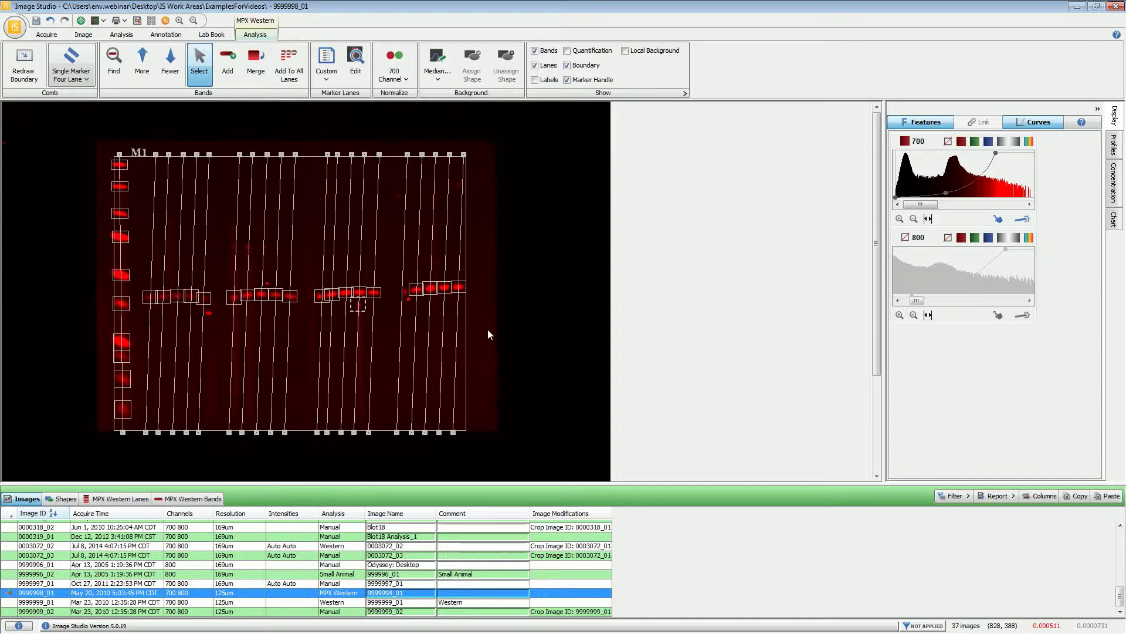
{"action": "key", "text": "Delete"}
{"action": "left_click", "coordinate": [228, 63]}
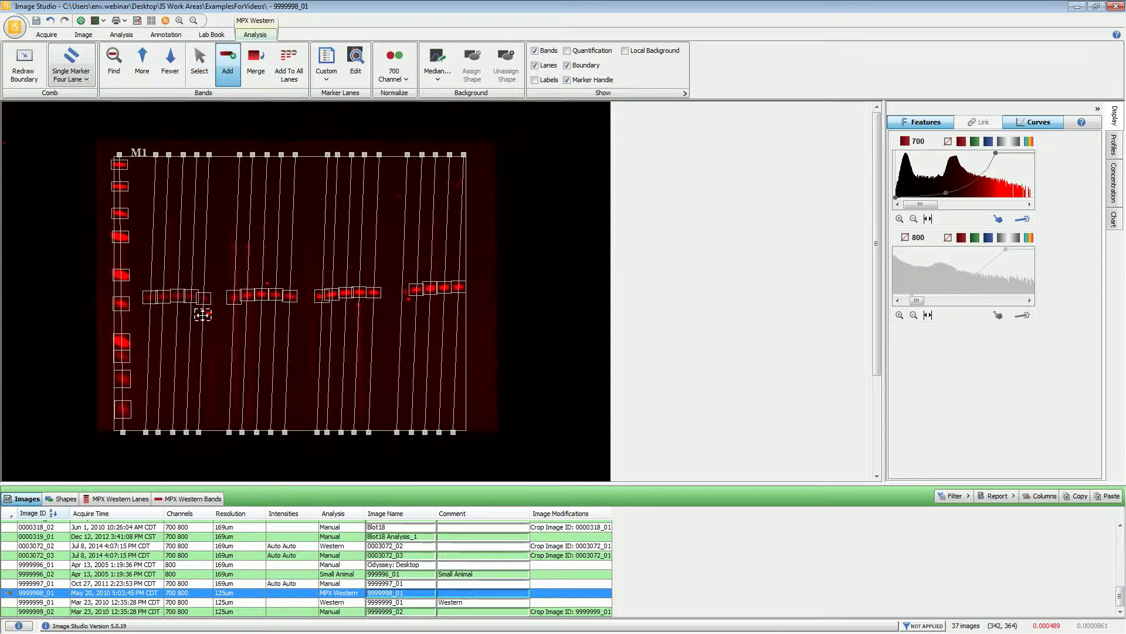
Step: Delete all existing band boxes and add a new row across every lane at the red 700 bands
{"action": "left_click", "coordinate": [201, 336]}
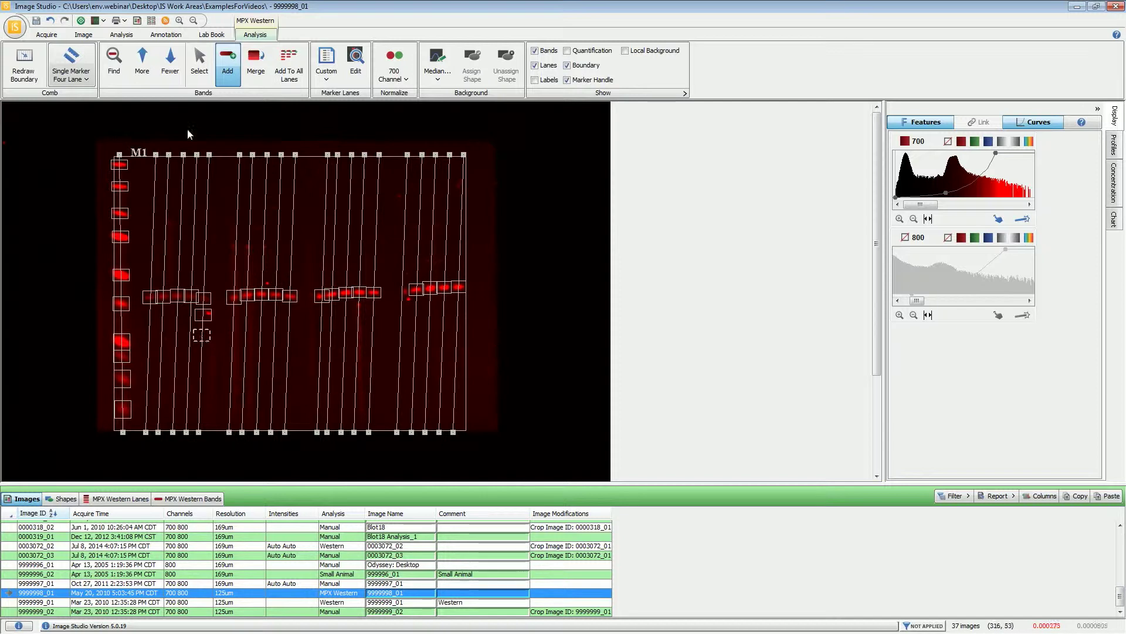
{"action": "left_click", "coordinate": [200, 63]}
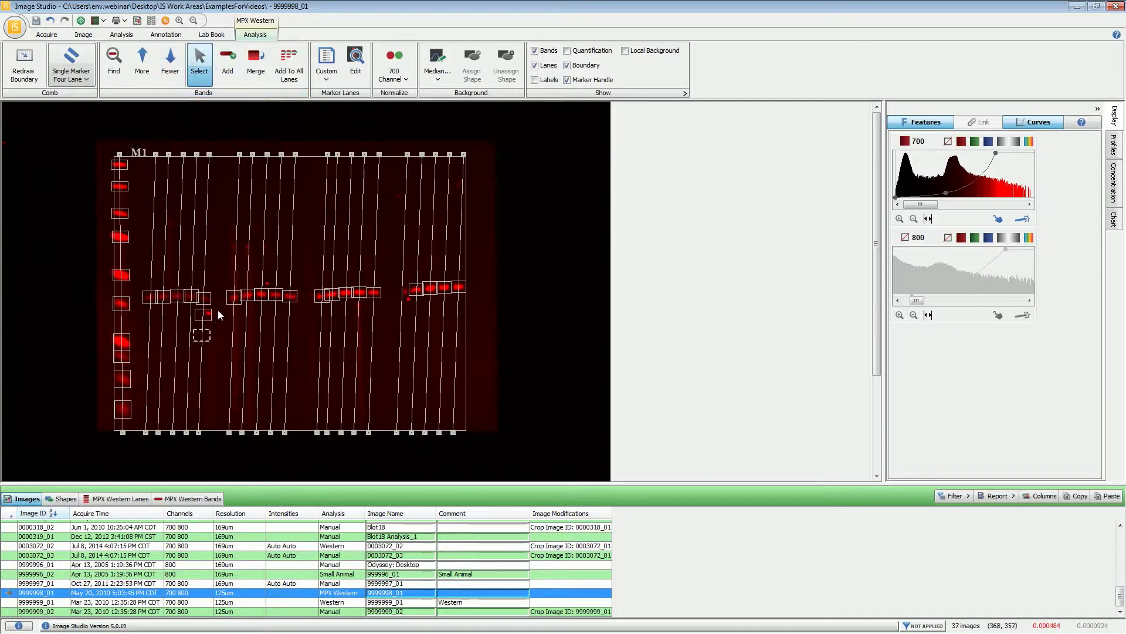
{"action": "left_click", "coordinate": [197, 346]}
{"action": "left_click_drag", "start_coordinate": [143, 260], "coordinate": [480, 319]}
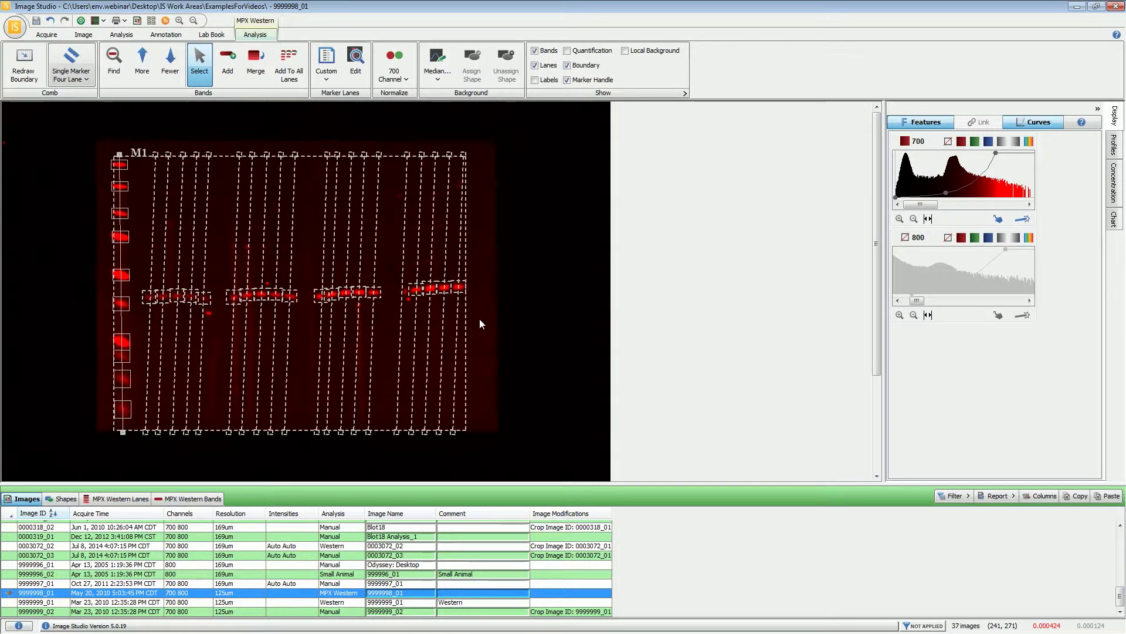
{"action": "key", "text": "Delete"}
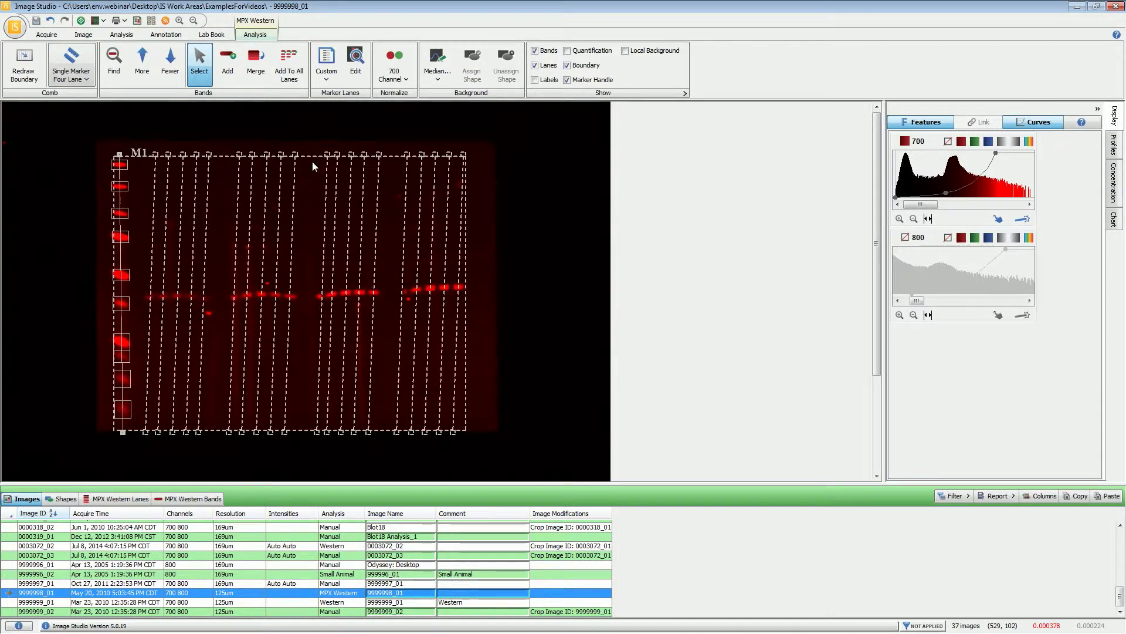
{"action": "left_click", "coordinate": [282, 77]}
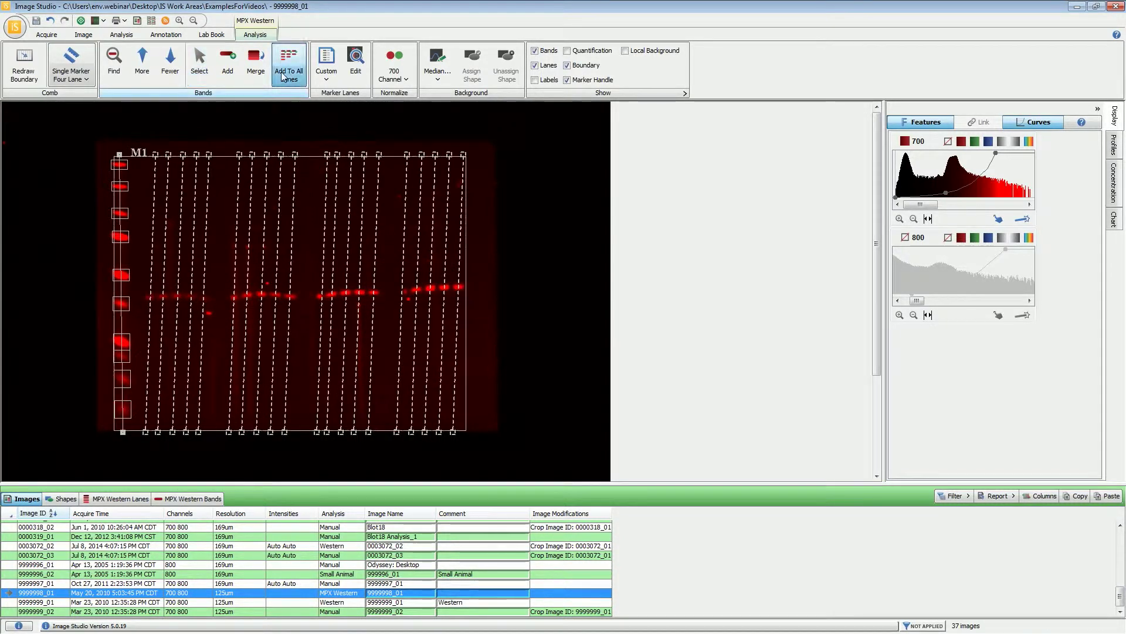
{"action": "left_click", "coordinate": [296, 297]}
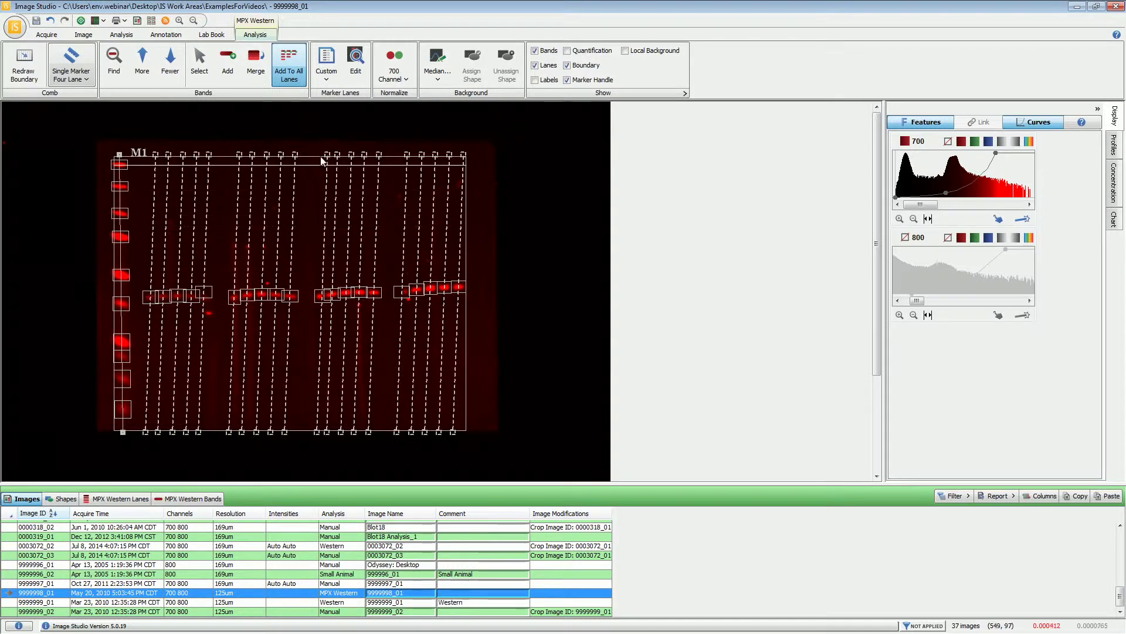
{"action": "left_click", "coordinate": [200, 61]}
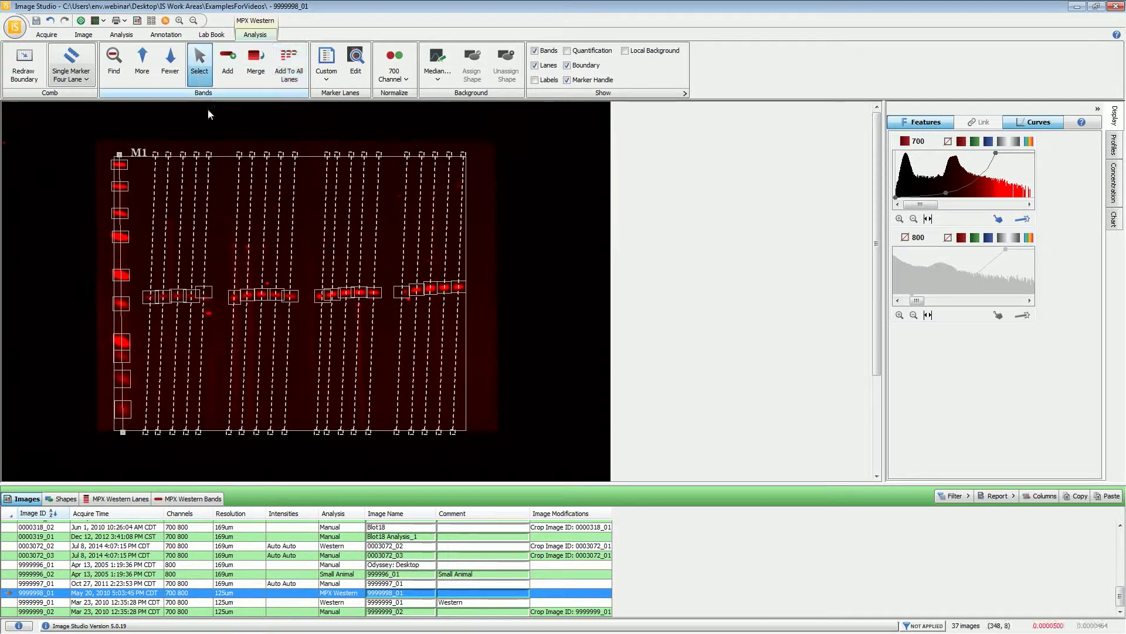
Step: Show the 800 channel and add band boxes across all lanes at the lower green band row
{"action": "left_click", "coordinate": [975, 237]}
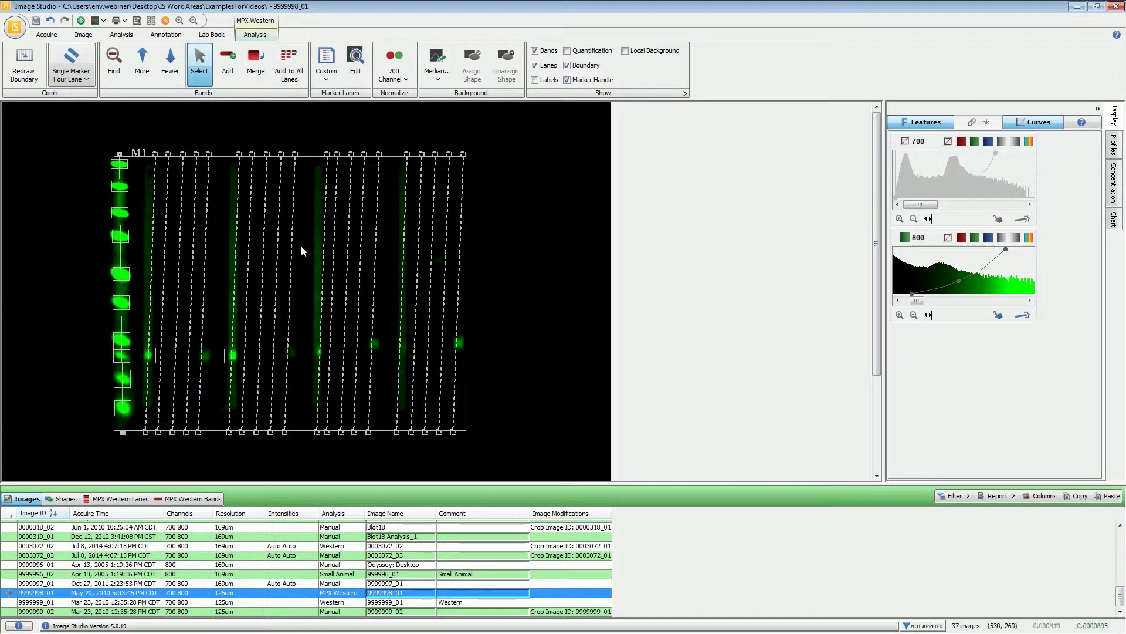
{"action": "left_click_drag", "start_coordinate": [140, 342], "coordinate": [257, 376]}
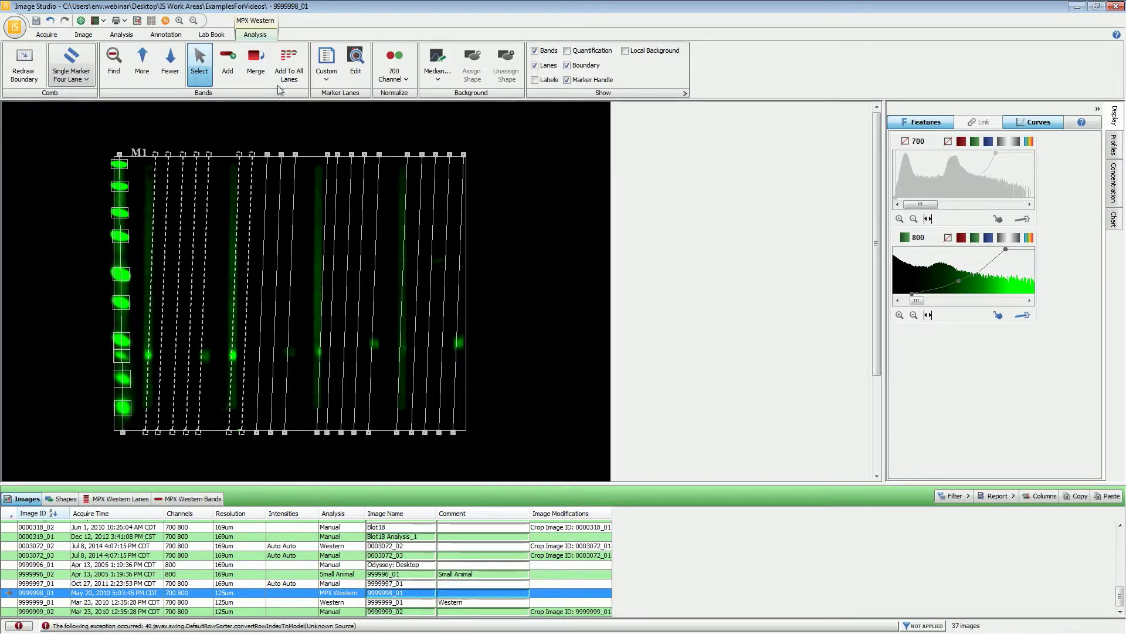
{"action": "left_click", "coordinate": [289, 63]}
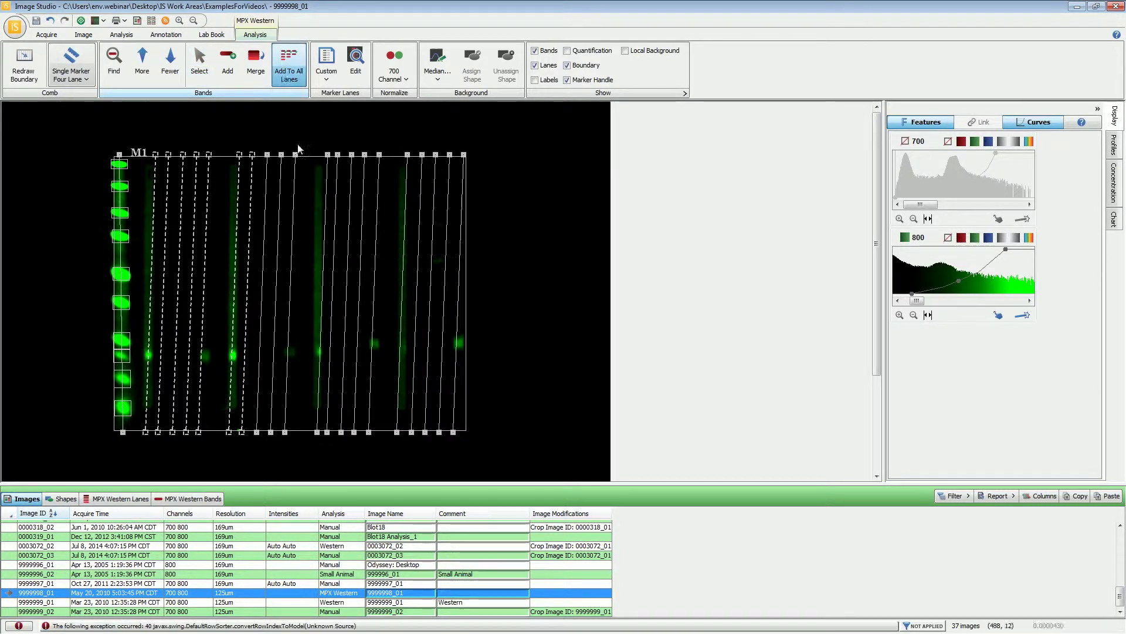
{"action": "left_click", "coordinate": [338, 350]}
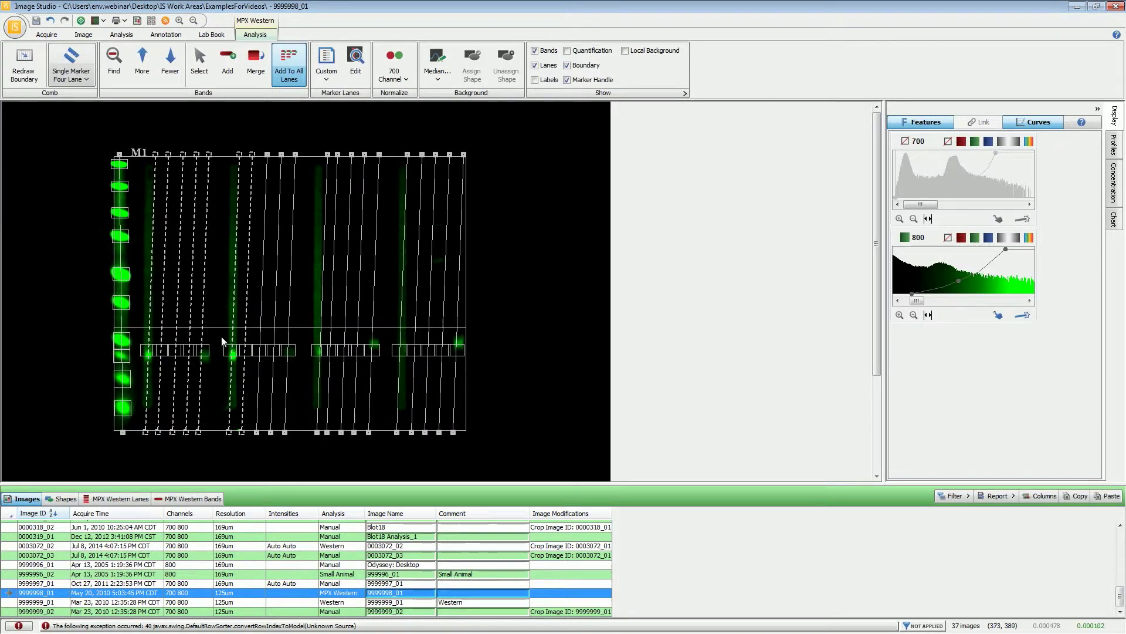
Step: Set the marker lane standard to LI-COR One-Color Protein Marker (928-40000)
{"action": "left_click", "coordinate": [201, 79]}
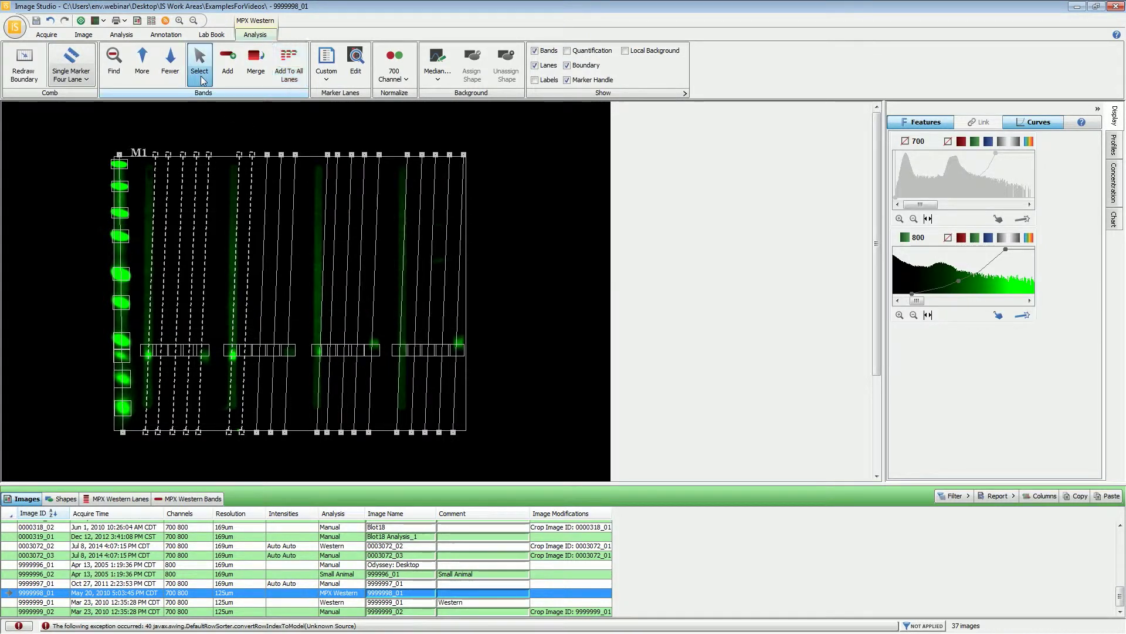
{"action": "left_click", "coordinate": [322, 73]}
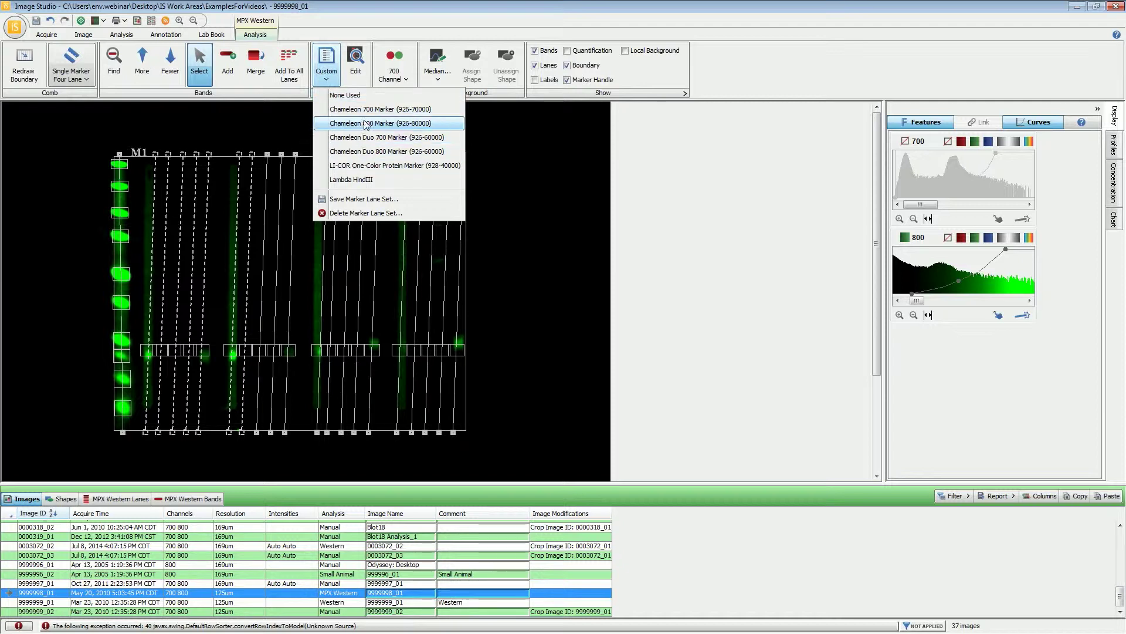
{"action": "left_click", "coordinate": [356, 166]}
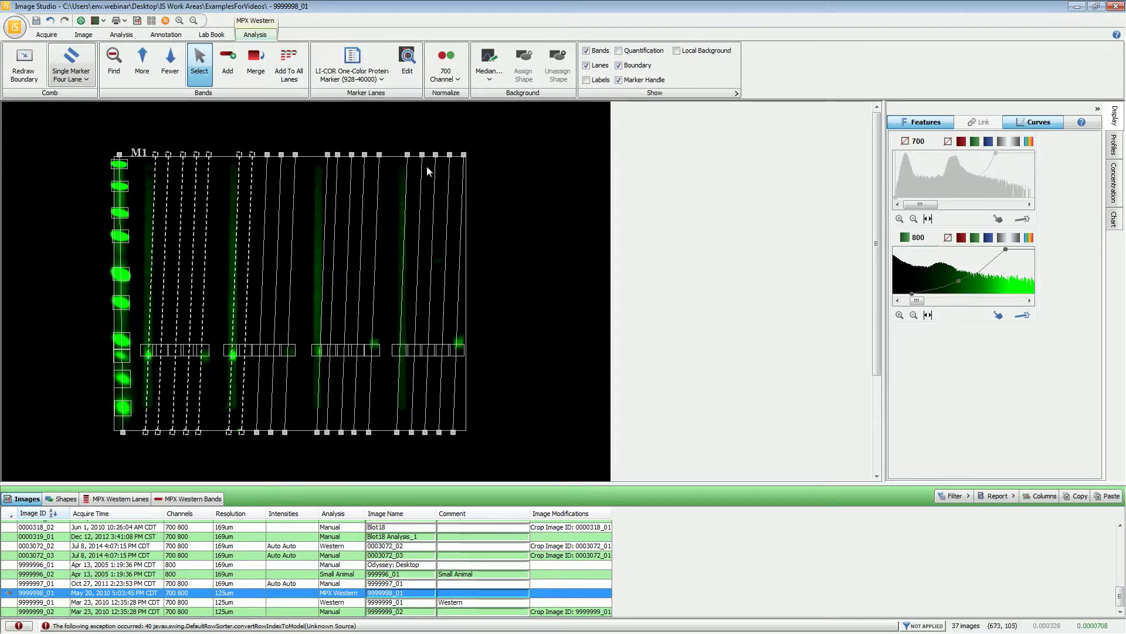
Step: Turn the 700 channel back on in red and shift the lane group to realign it
{"action": "left_click", "coordinate": [962, 142]}
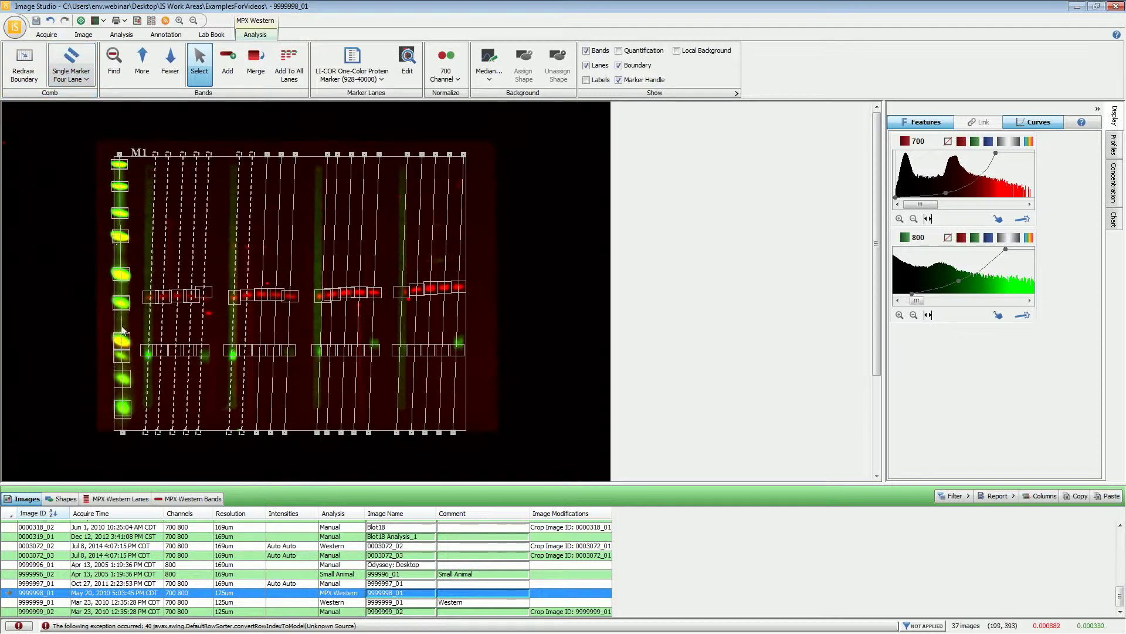
{"action": "left_click", "coordinate": [136, 151]}
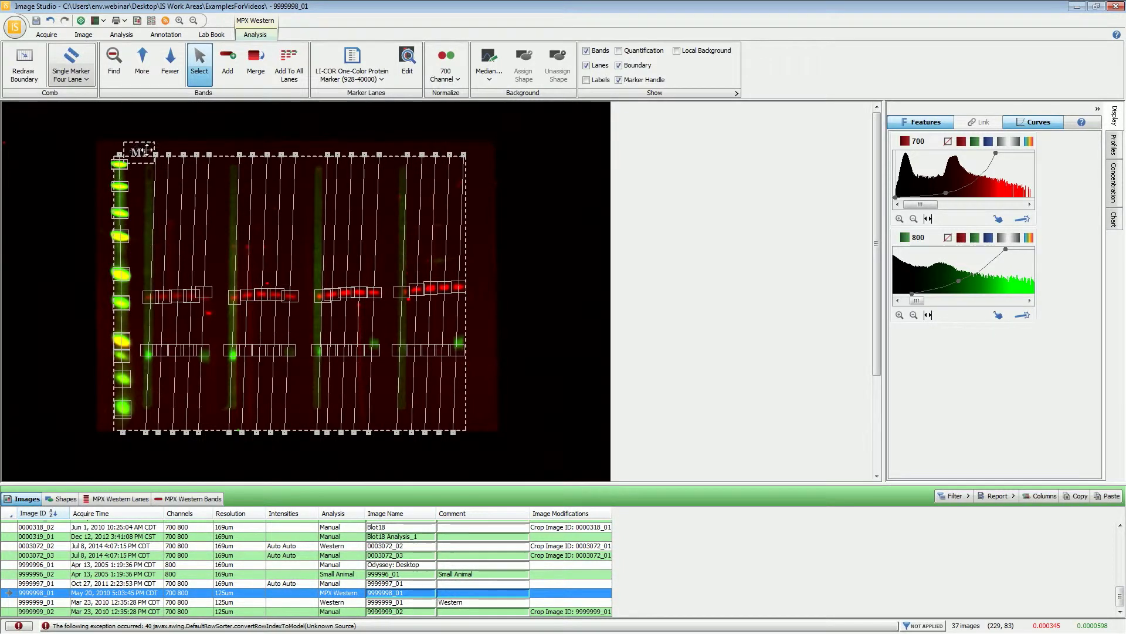
{"action": "mouse_move", "coordinate": [147, 149]}
{"action": "left_mouse_down"}
{"action": "mouse_move", "coordinate": [296, 151]}
{"action": "mouse_move", "coordinate": [120, 153]}
{"action": "mouse_move", "coordinate": [137, 155]}
{"action": "left_mouse_up"}
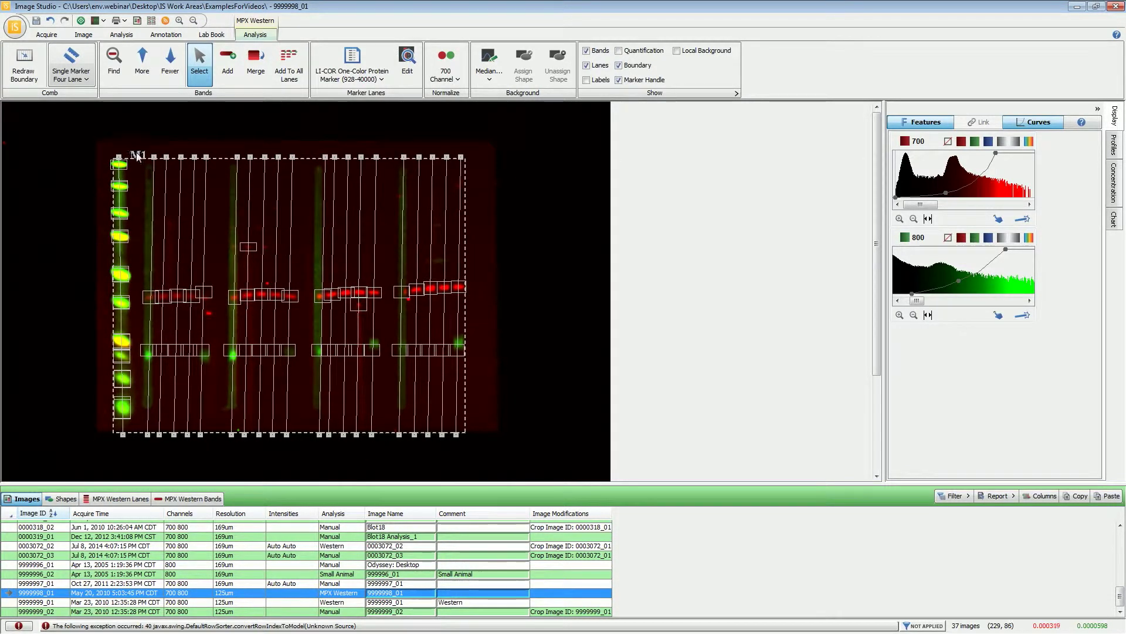
{"action": "left_click", "coordinate": [441, 79]}
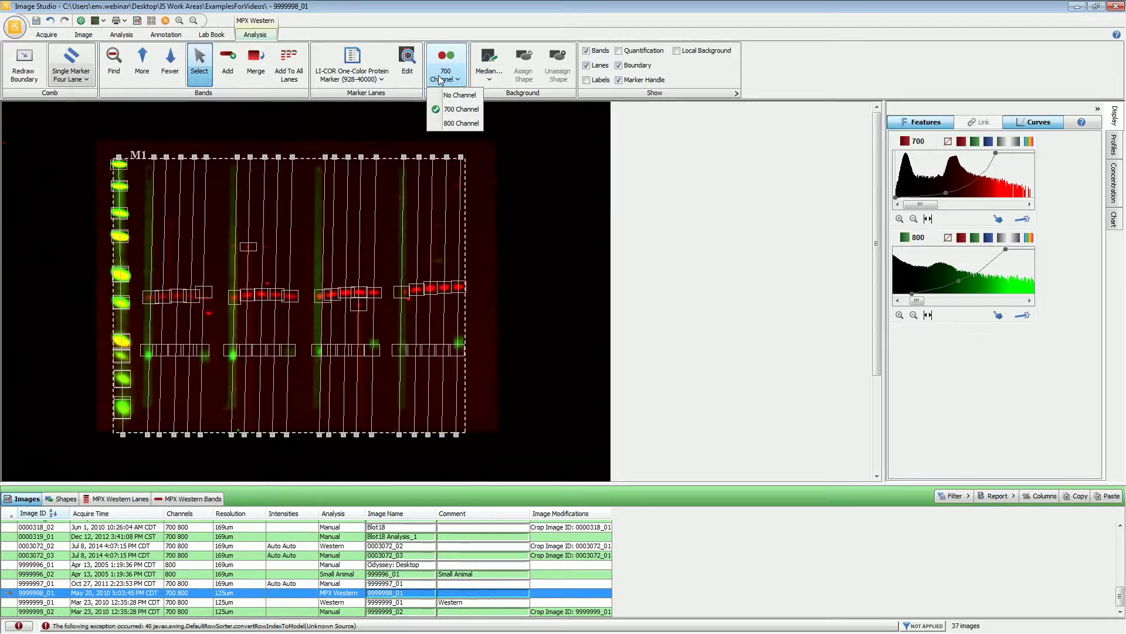
Step: Keep 700 as the normalization channel and set background subtraction to Lane instead of Median
{"action": "left_click", "coordinate": [452, 111]}
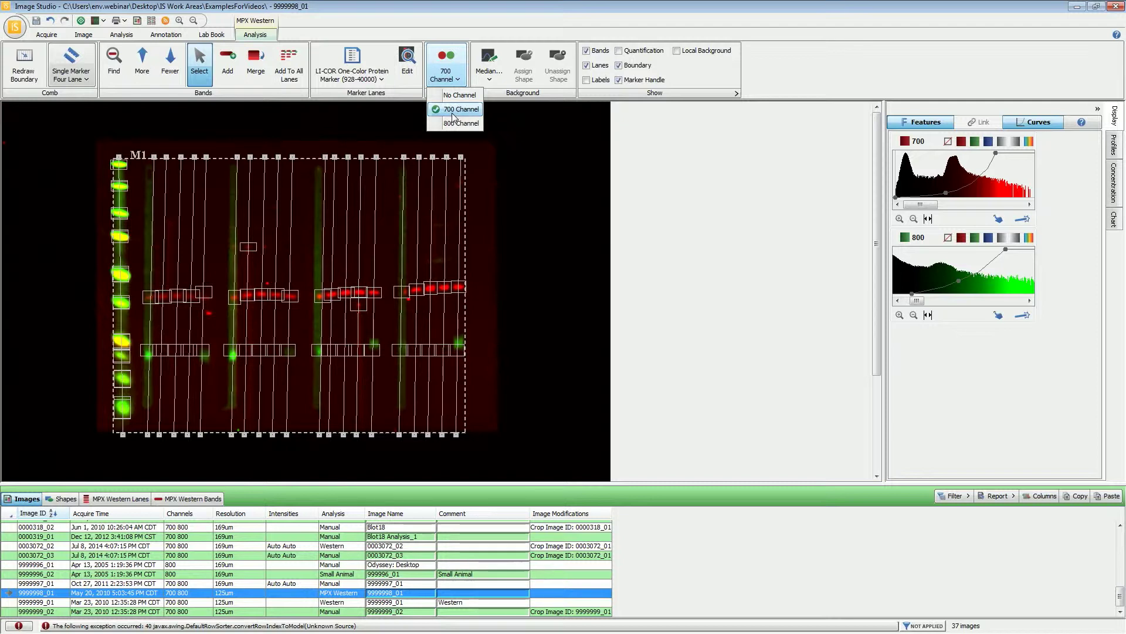
{"action": "left_click", "coordinate": [486, 80]}
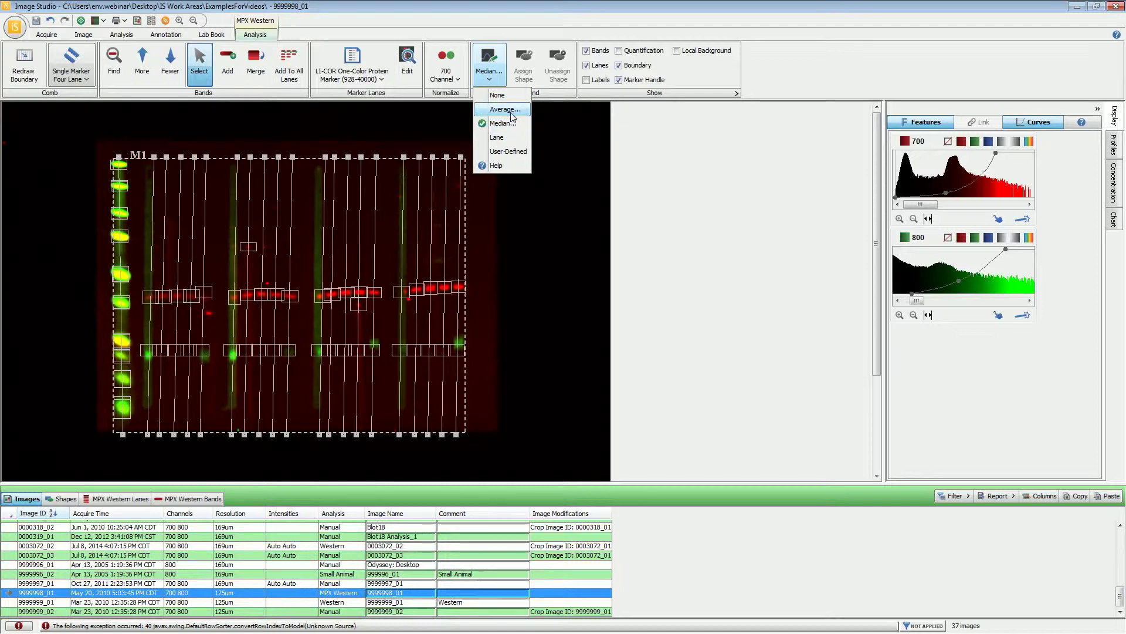
{"action": "left_click", "coordinate": [119, 35]}
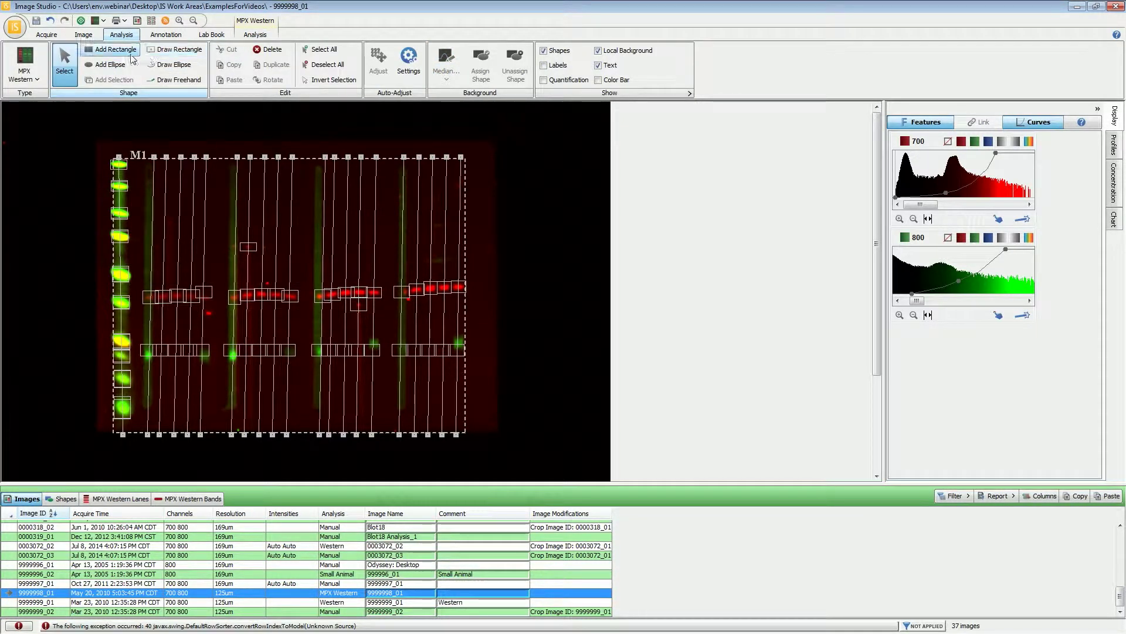
{"action": "left_click", "coordinate": [255, 34]}
{"action": "left_click", "coordinate": [489, 72]}
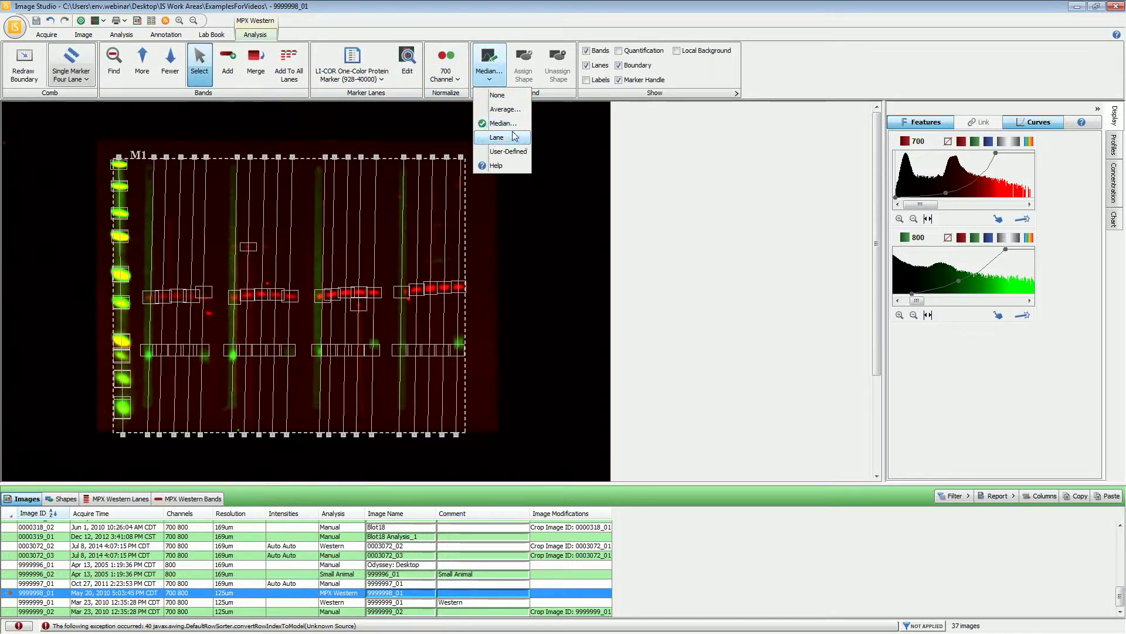
{"action": "left_click", "coordinate": [508, 138]}
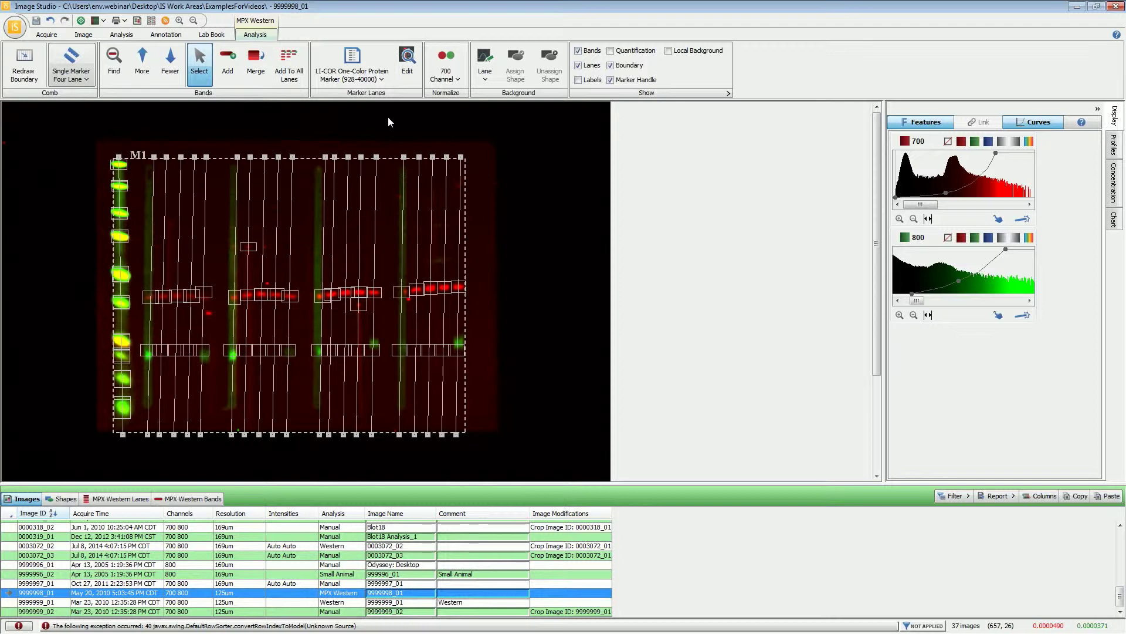
{"action": "left_click", "coordinate": [485, 65]}
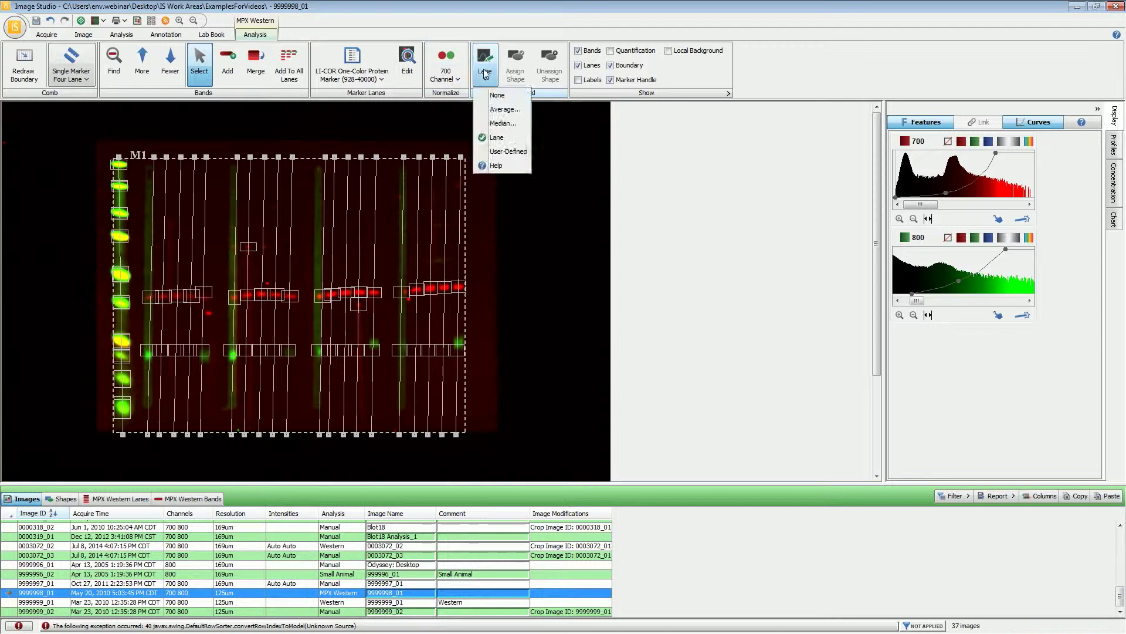
{"action": "left_click", "coordinate": [505, 141]}
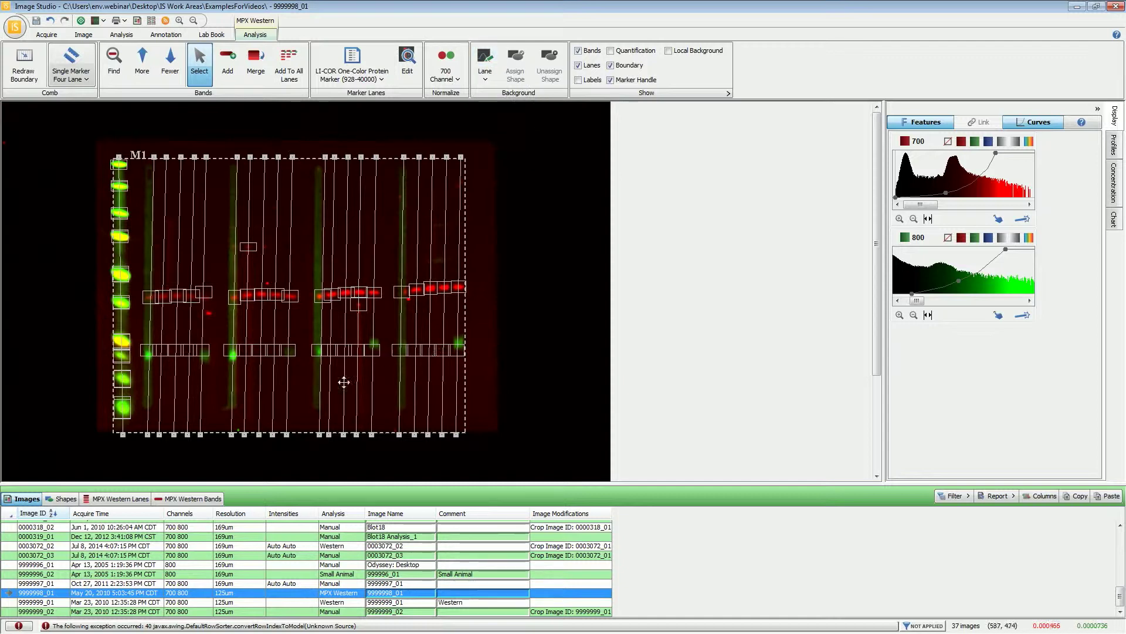
{"action": "left_click_drag", "start_coordinate": [273, 487], "coordinate": [250, 427]}
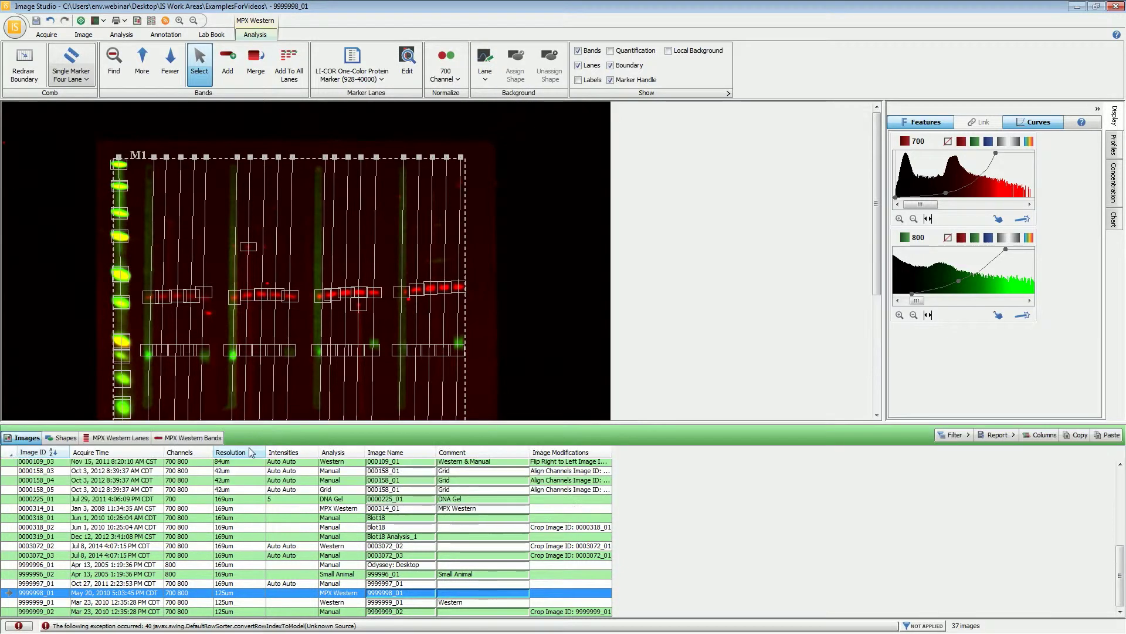
Step: In the MPX Western Lanes table, edit lane A01's name but leave it as A01
{"action": "left_click", "coordinate": [129, 440]}
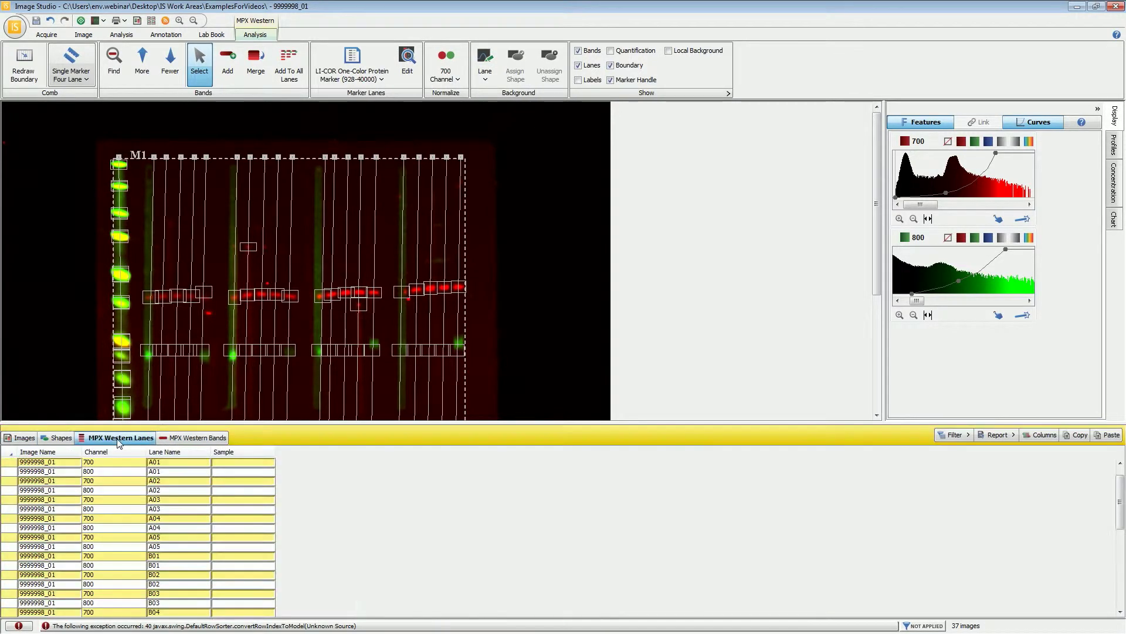
{"action": "left_click", "coordinate": [182, 440]}
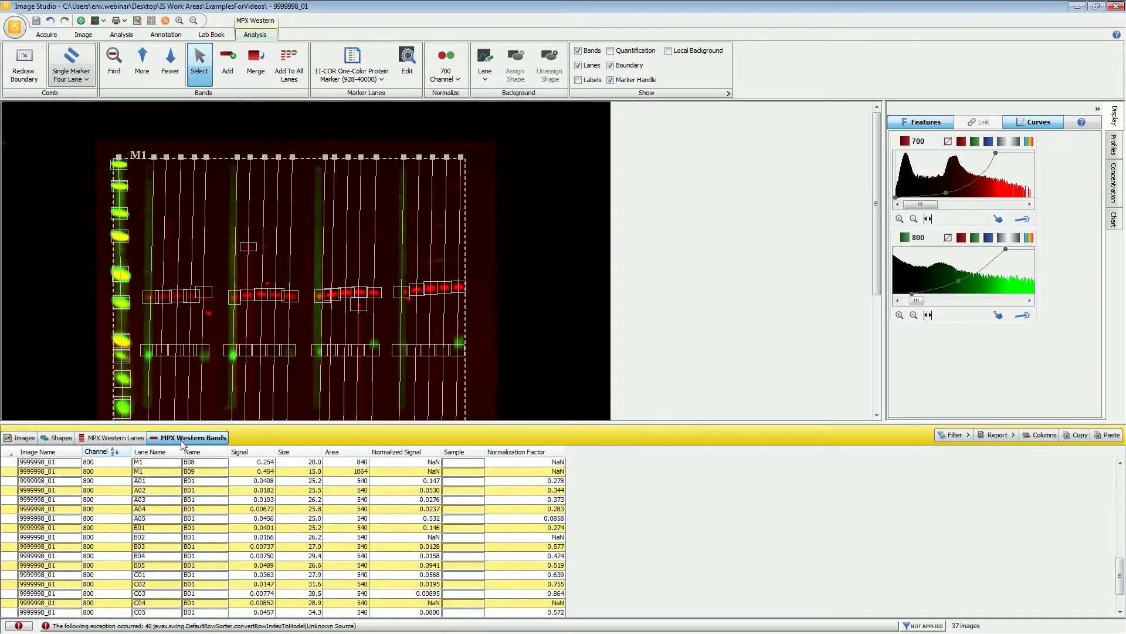
{"action": "left_click", "coordinate": [123, 440]}
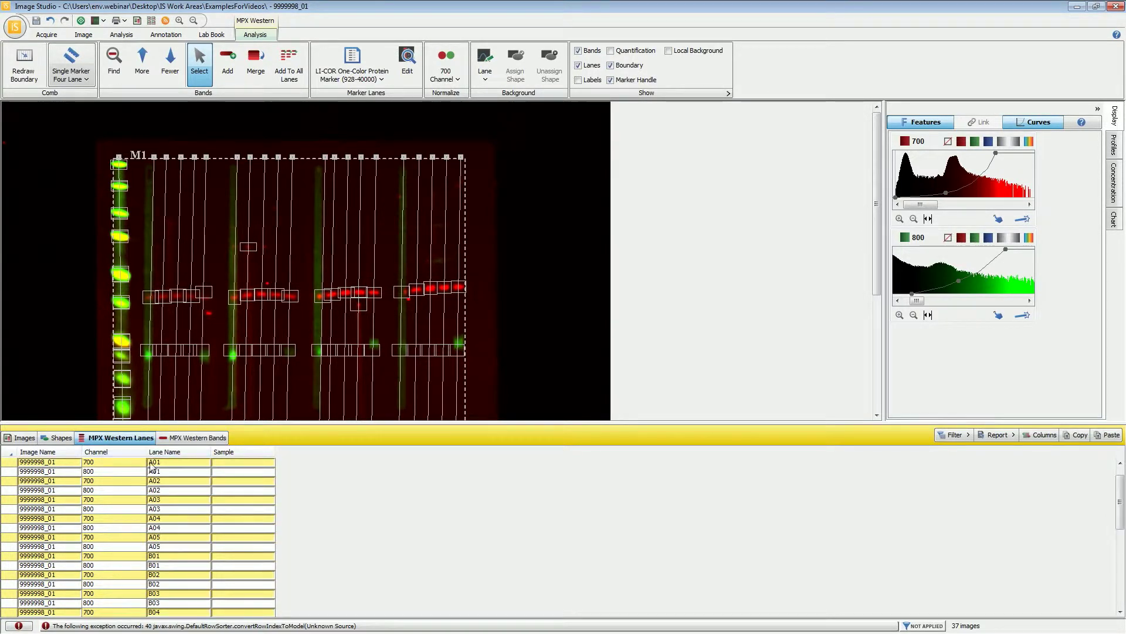
{"action": "left_click", "coordinate": [176, 464]}
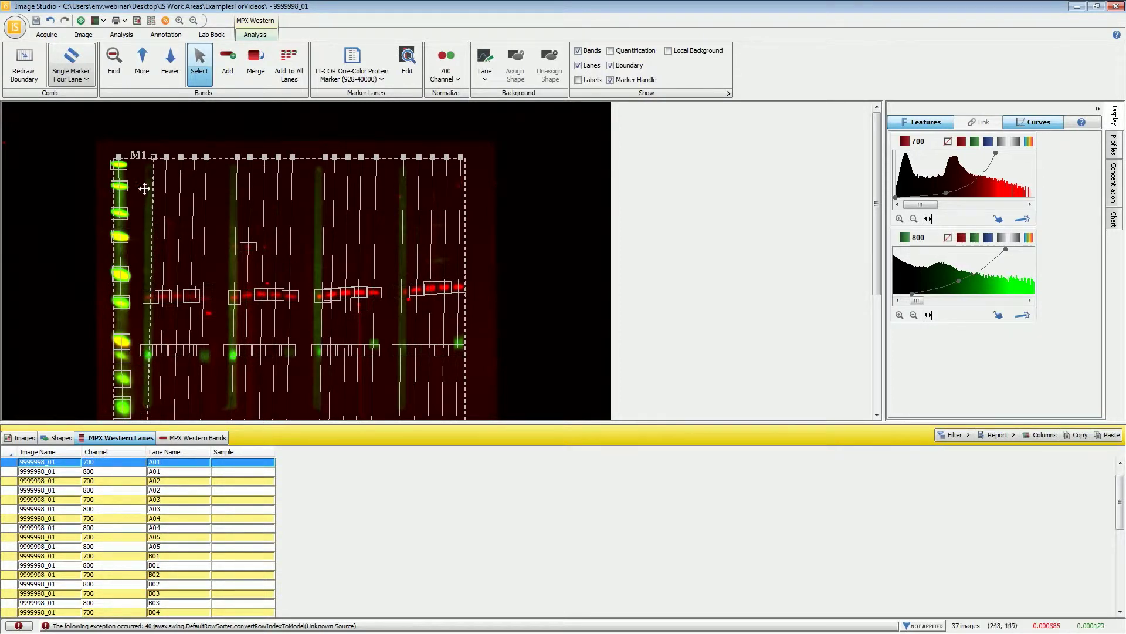
{"action": "double_click", "coordinate": [170, 462]}
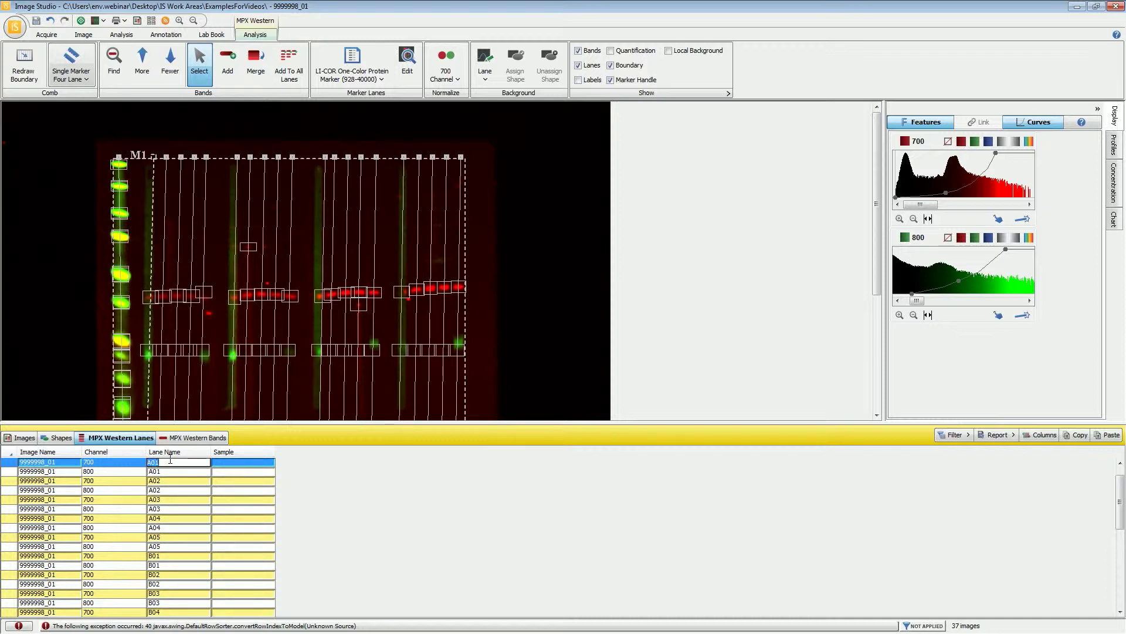
{"action": "key", "text": "Escape"}
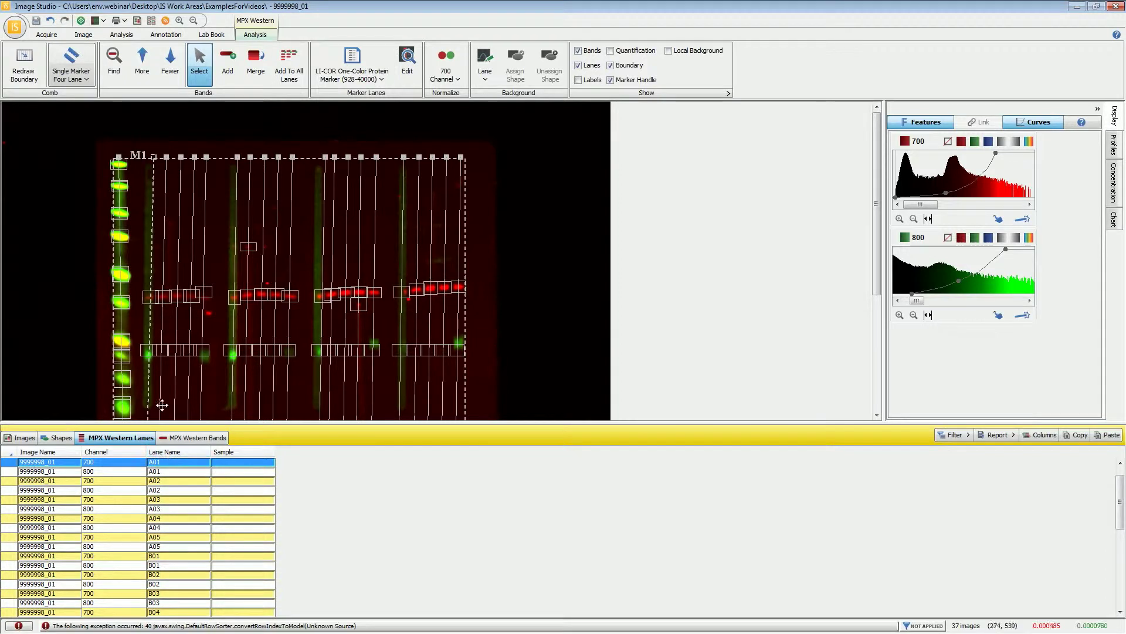
{"action": "double_click", "coordinate": [177, 462]}
{"action": "left_click_drag", "start_coordinate": [147, 463], "coordinate": [170, 463]}
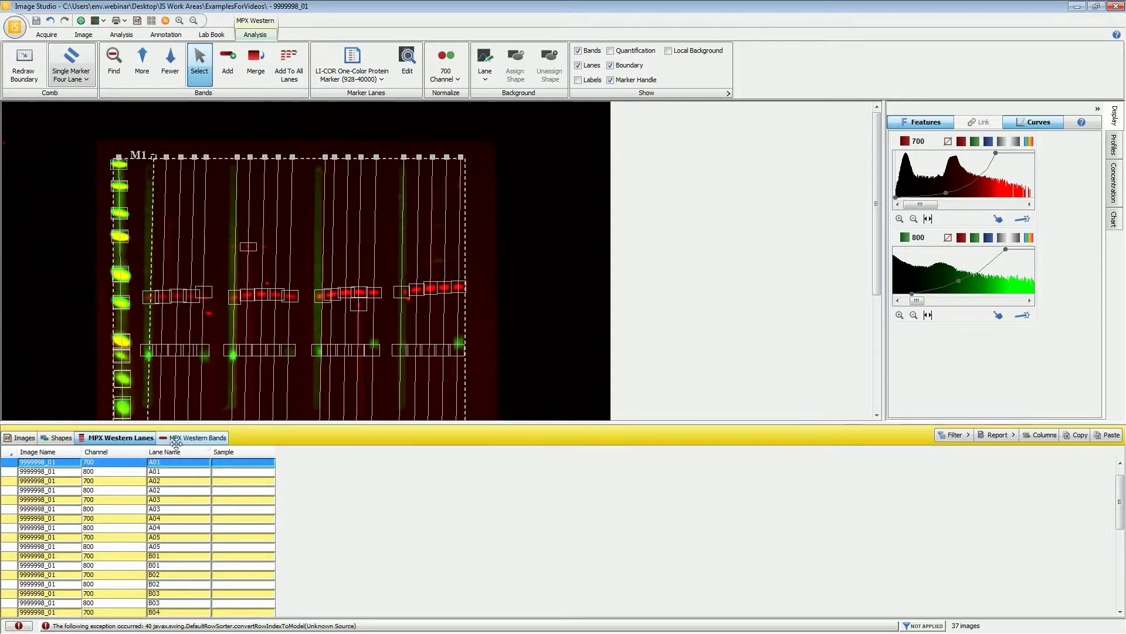
{"action": "key", "text": "Return"}
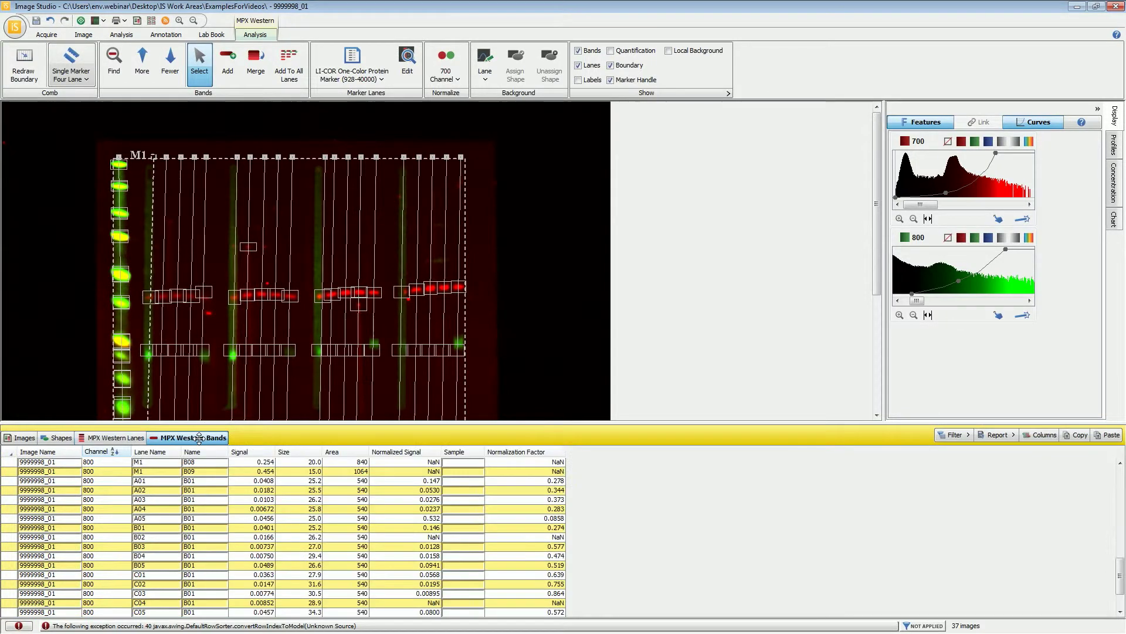
Step: Show the MPX Western Bands table and select the A01 band to inspect its signal values
{"action": "left_click", "coordinate": [188, 440]}
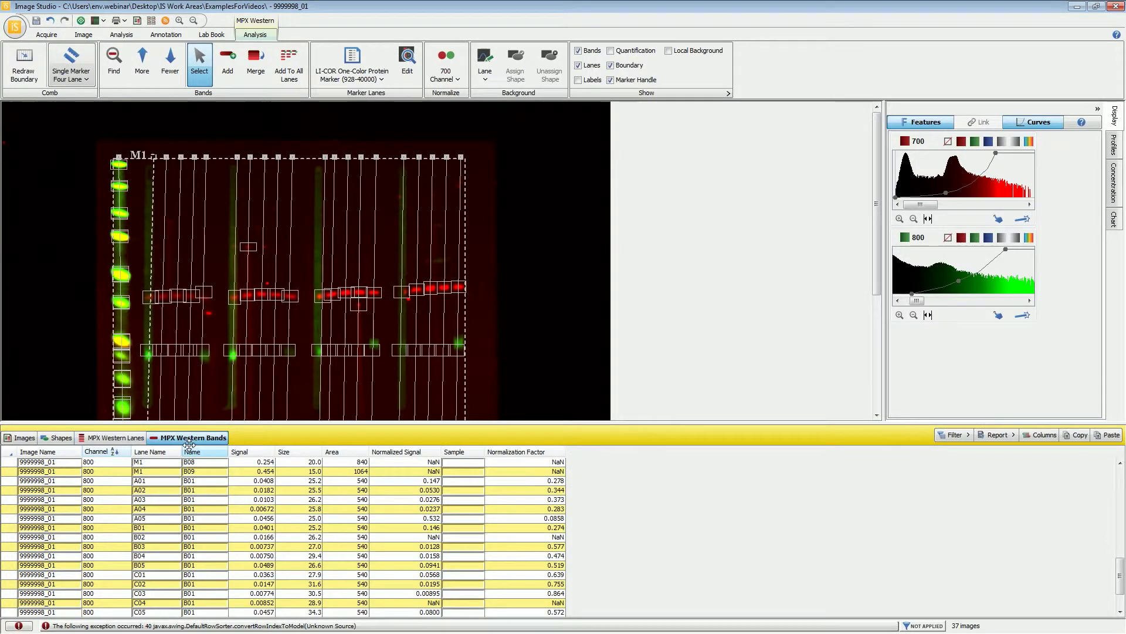
{"action": "left_click", "coordinate": [153, 481]}
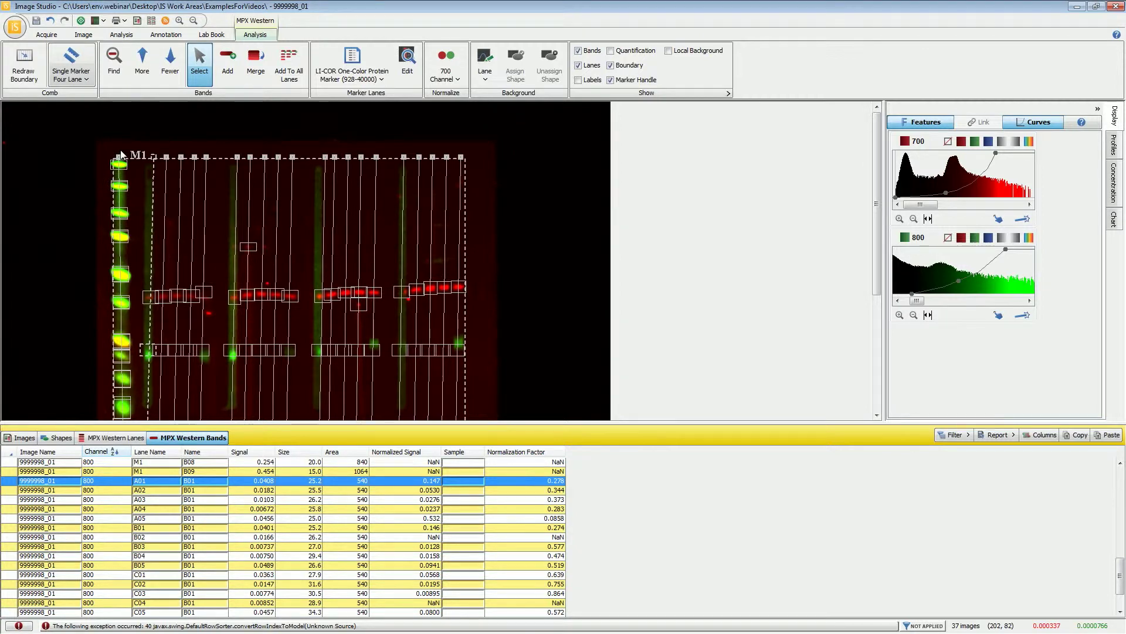
{"action": "left_click", "coordinate": [345, 76]}
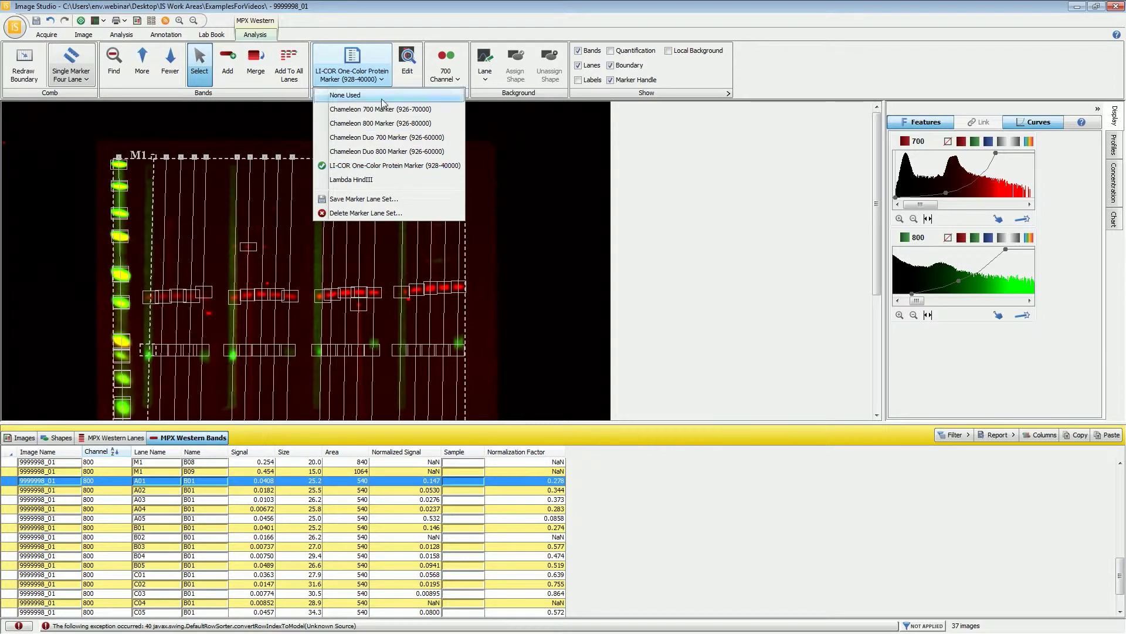
Step: Remove the value-10 band from the marker sizes, leaving nine bands from 250 down to 15
{"action": "left_click", "coordinate": [407, 65]}
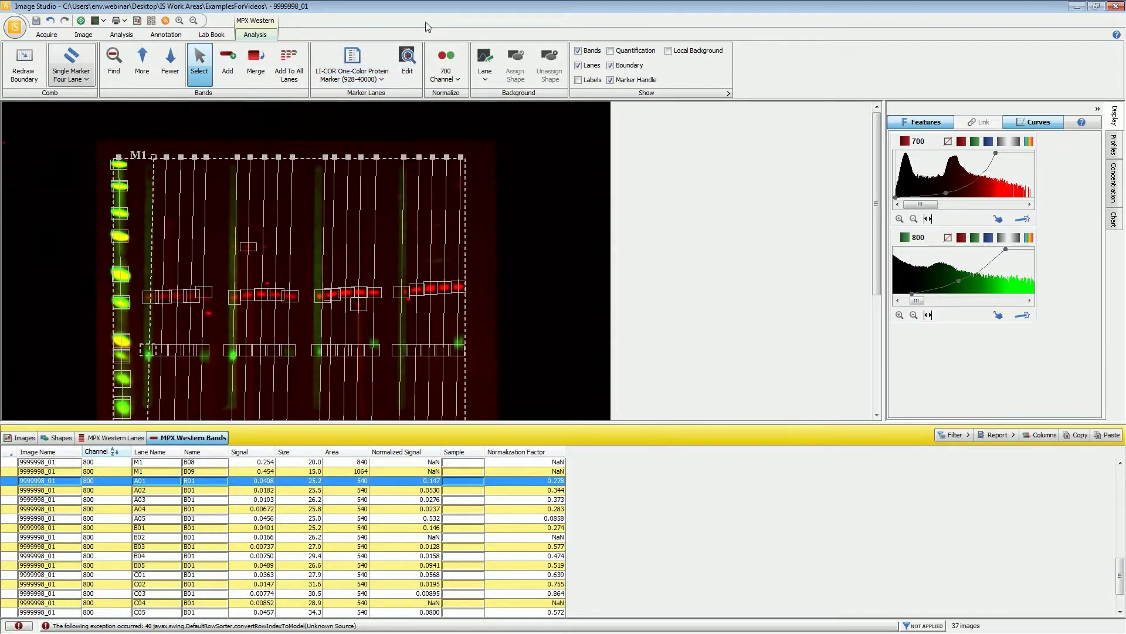
{"action": "left_click", "coordinate": [409, 69]}
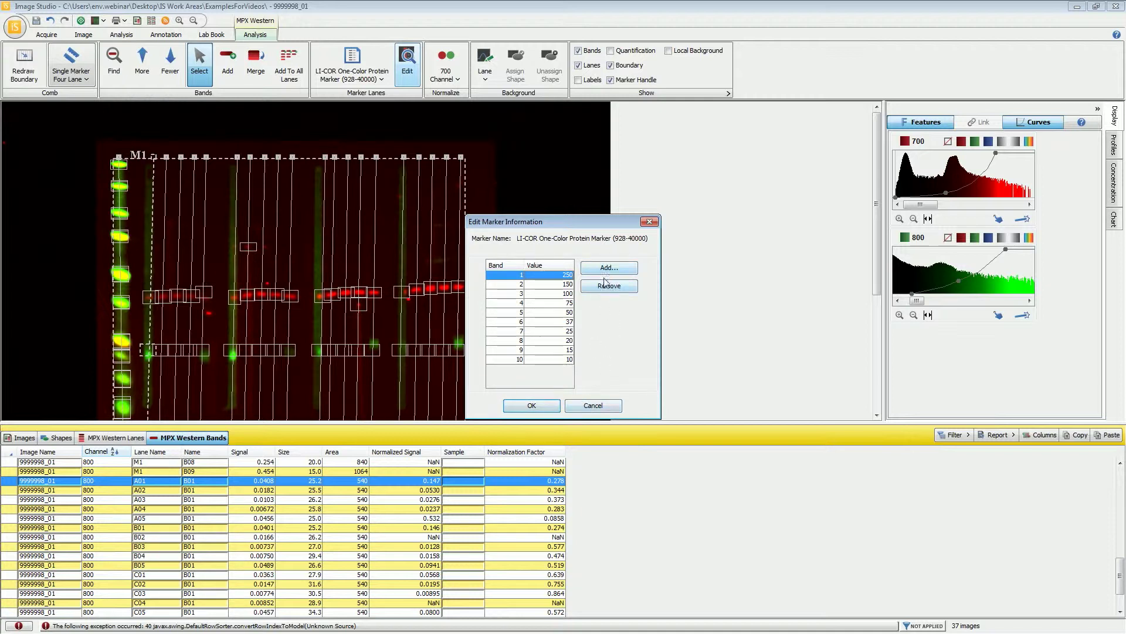
{"action": "left_click", "coordinate": [561, 360]}
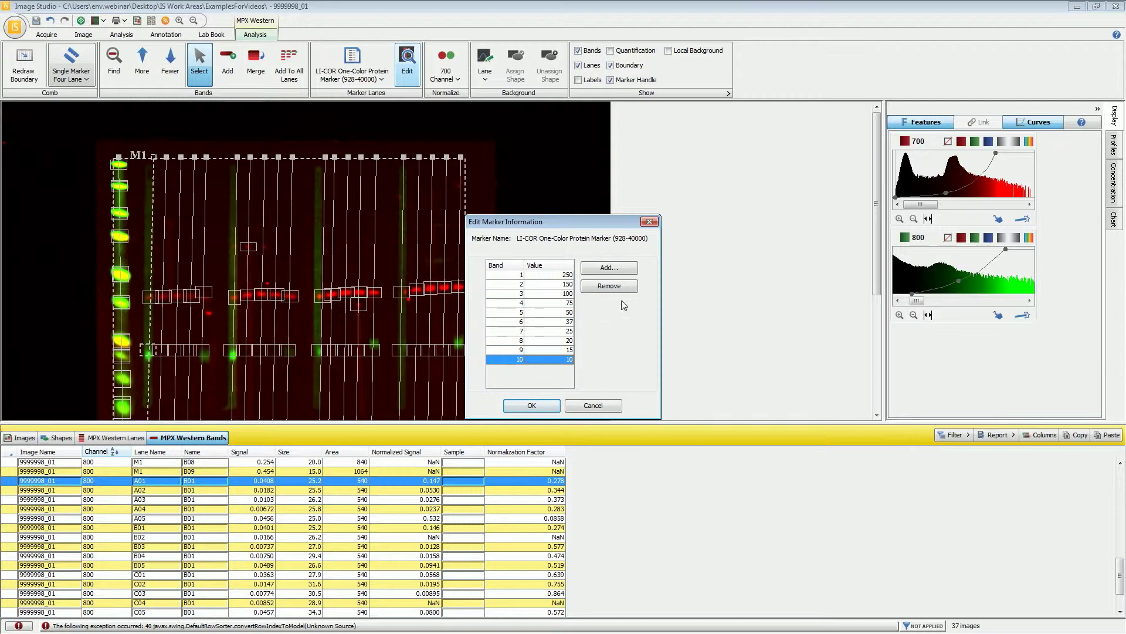
{"action": "left_click", "coordinate": [620, 286]}
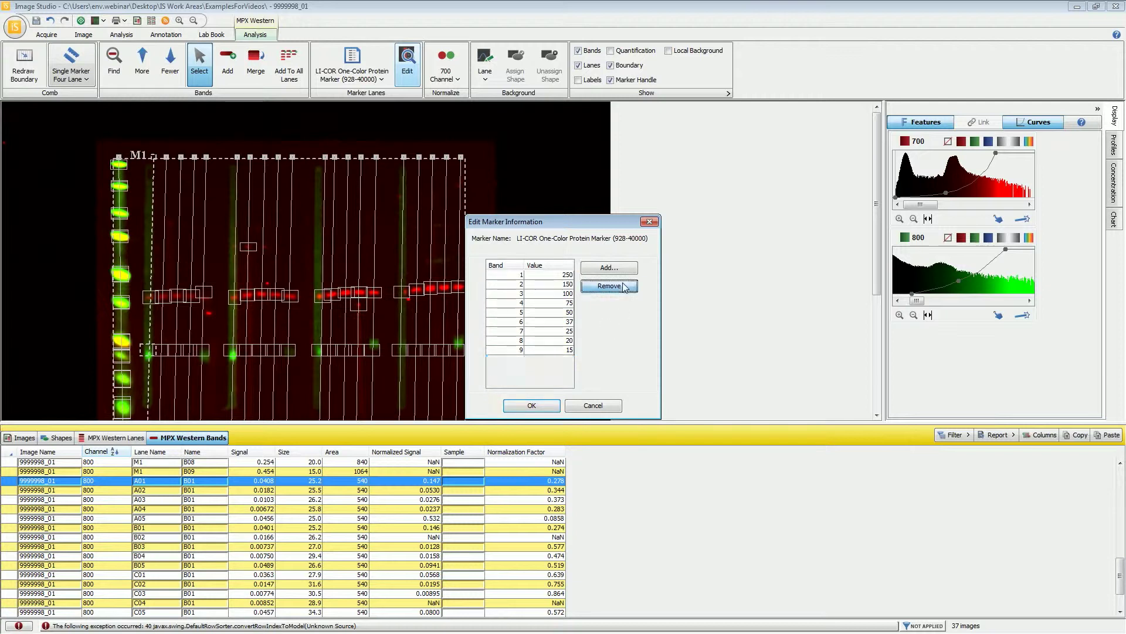
{"action": "left_click", "coordinate": [532, 405]}
{"action": "left_click", "coordinate": [340, 81]}
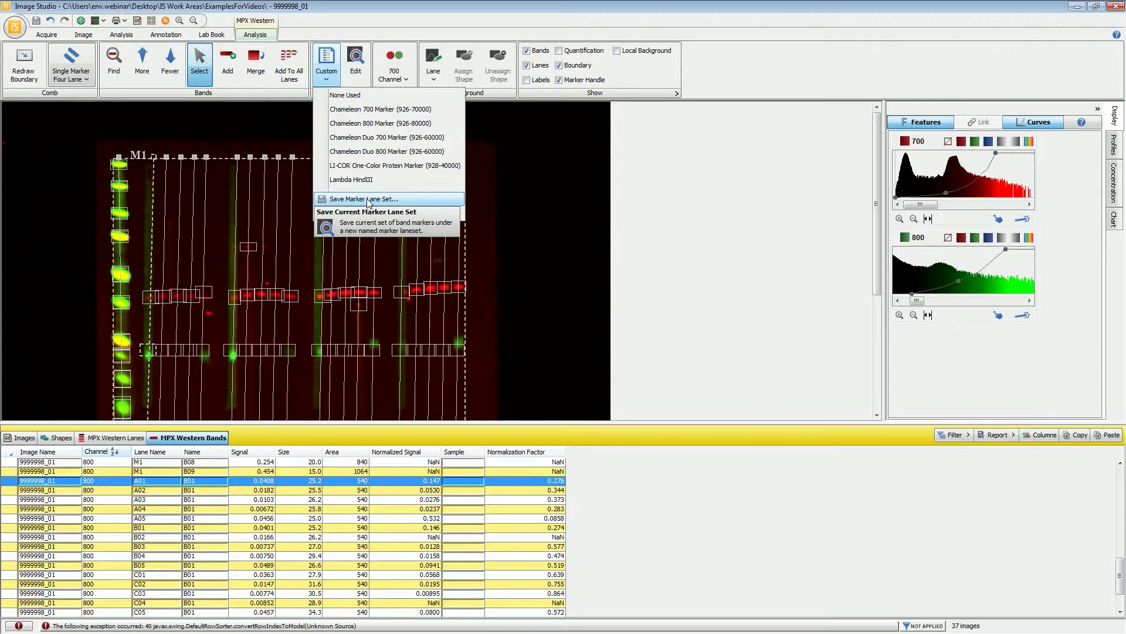
{"action": "left_click", "coordinate": [421, 489]}
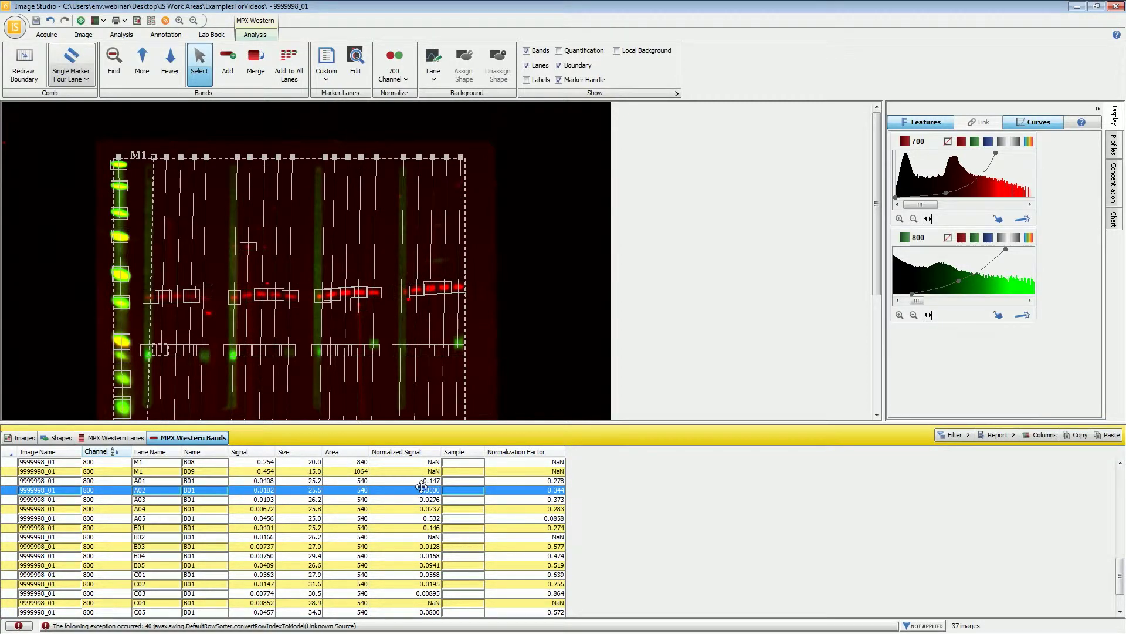
Step: Reselect the A01 band row and hide the green 800 channel signal
{"action": "left_click", "coordinate": [414, 481]}
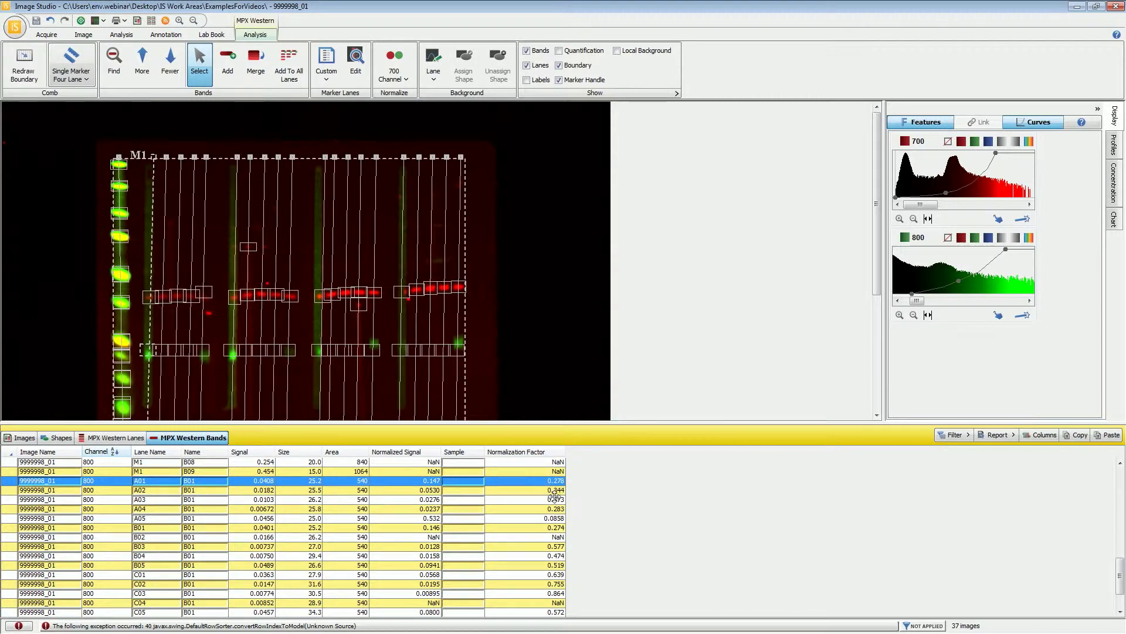
{"action": "scroll", "coordinate": [535, 544], "scroll_direction": "down", "scroll_amount": 2}
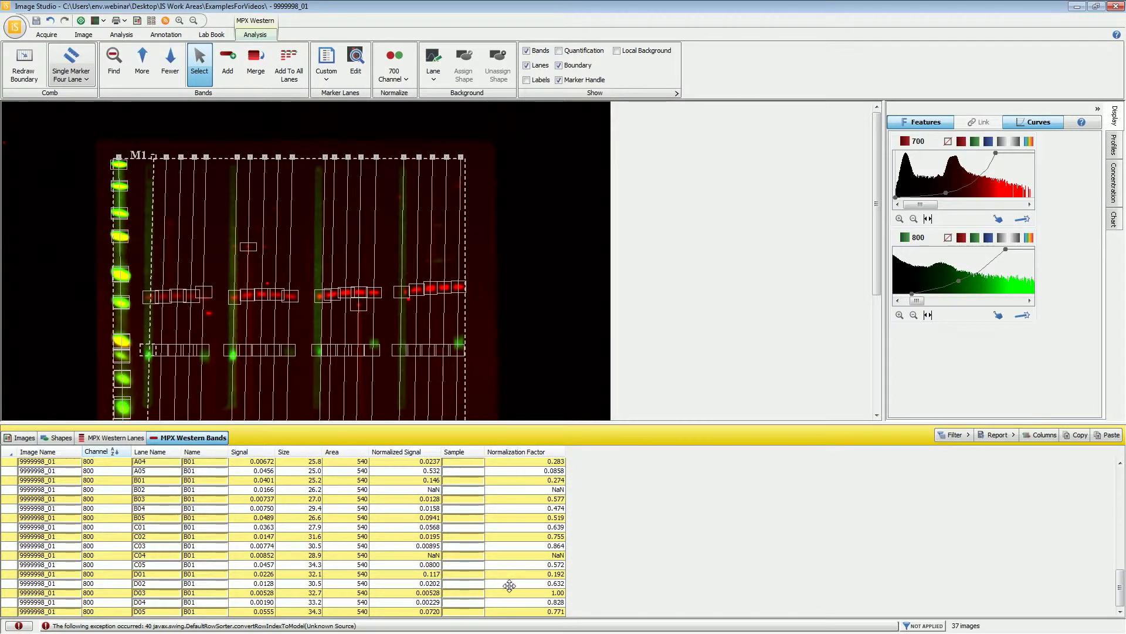
{"action": "left_click", "coordinate": [948, 238]}
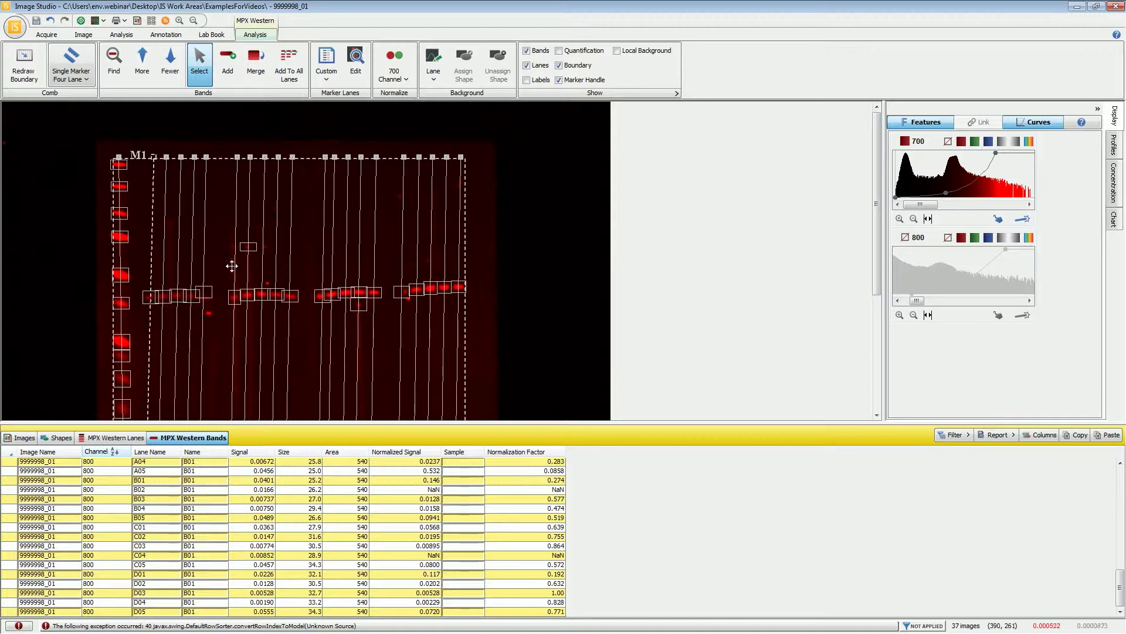
Step: Delete the stray 700-channel band boxes in lanes B02 and C04, then check rows D03 and D05
{"action": "left_click", "coordinate": [253, 247]}
{"action": "left_click", "coordinate": [252, 247]}
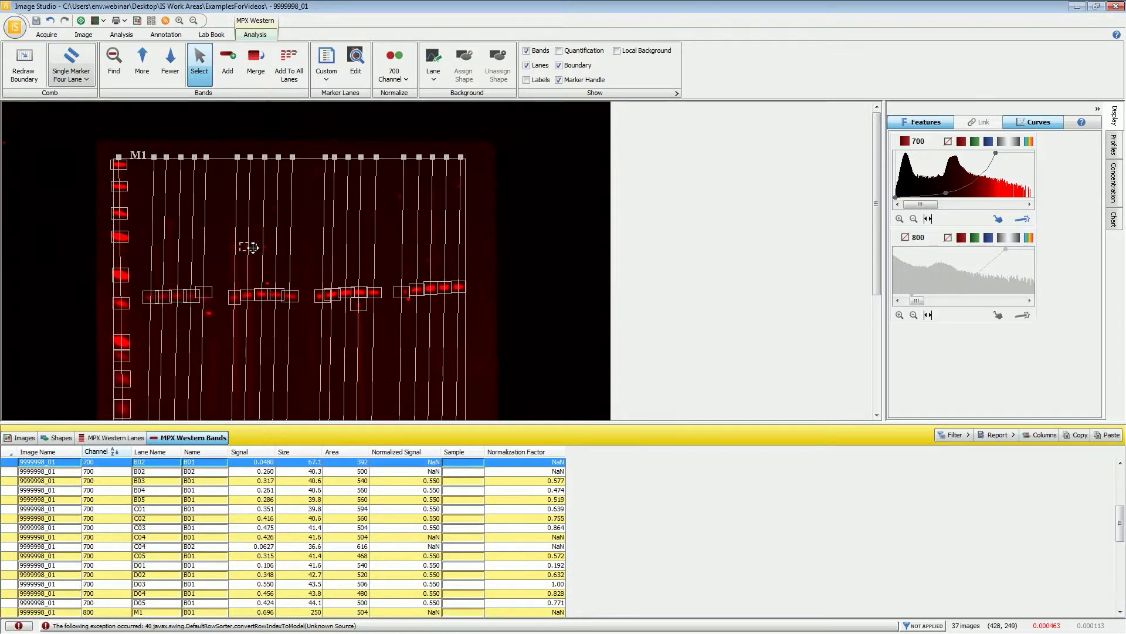
{"action": "key", "text": "Delete"}
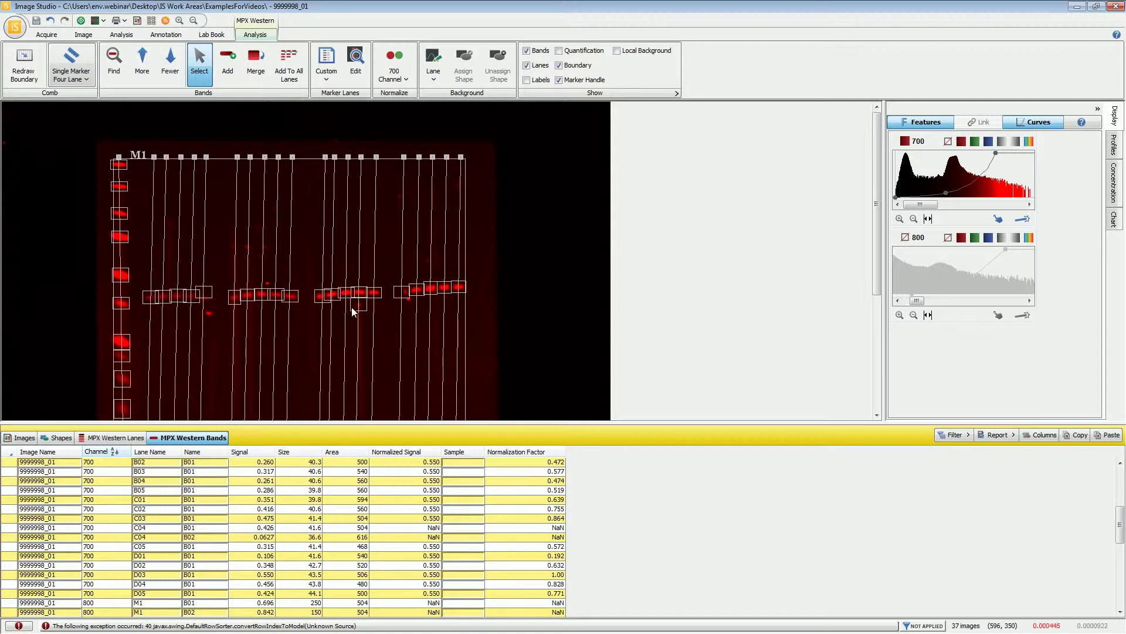
{"action": "left_click", "coordinate": [356, 308]}
{"action": "key", "text": "Delete"}
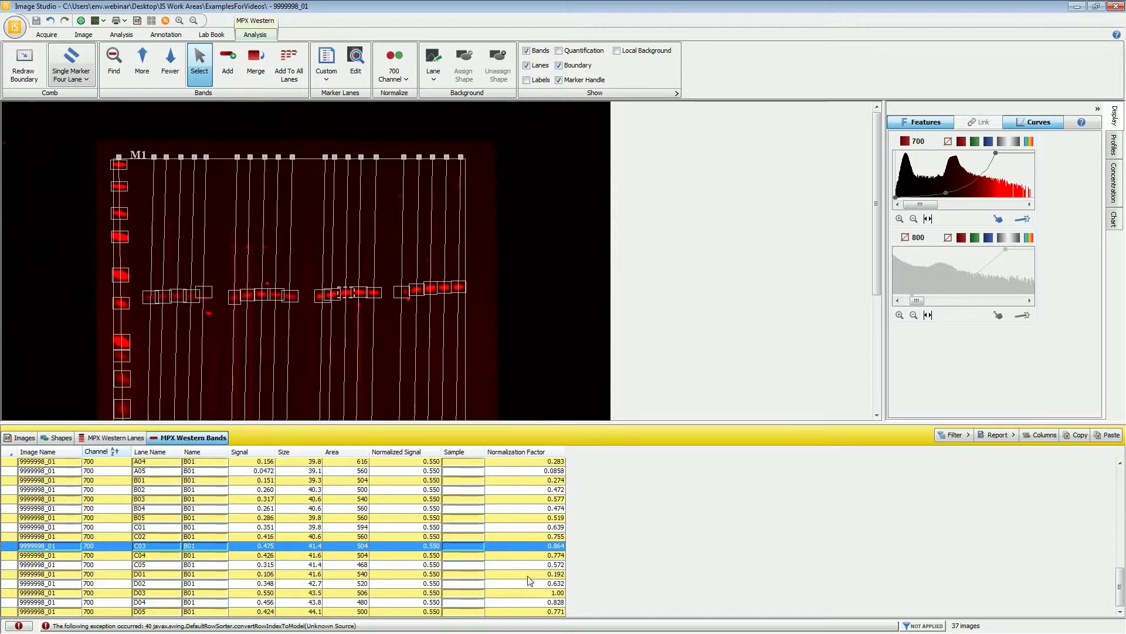
{"action": "left_click", "coordinate": [532, 593]}
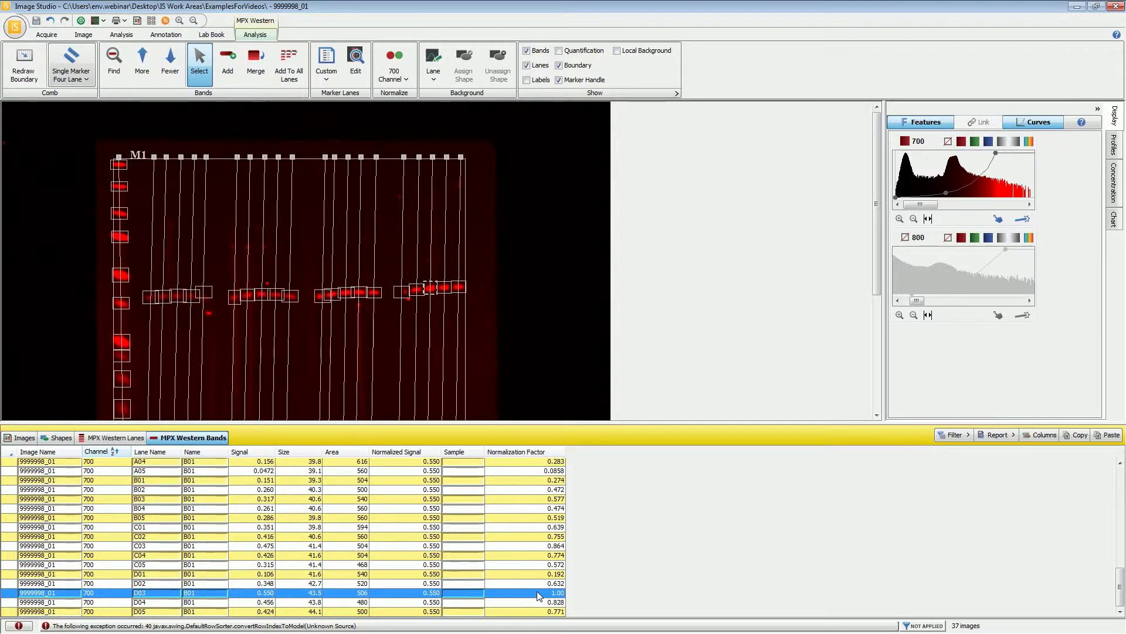
{"action": "left_click", "coordinate": [458, 288]}
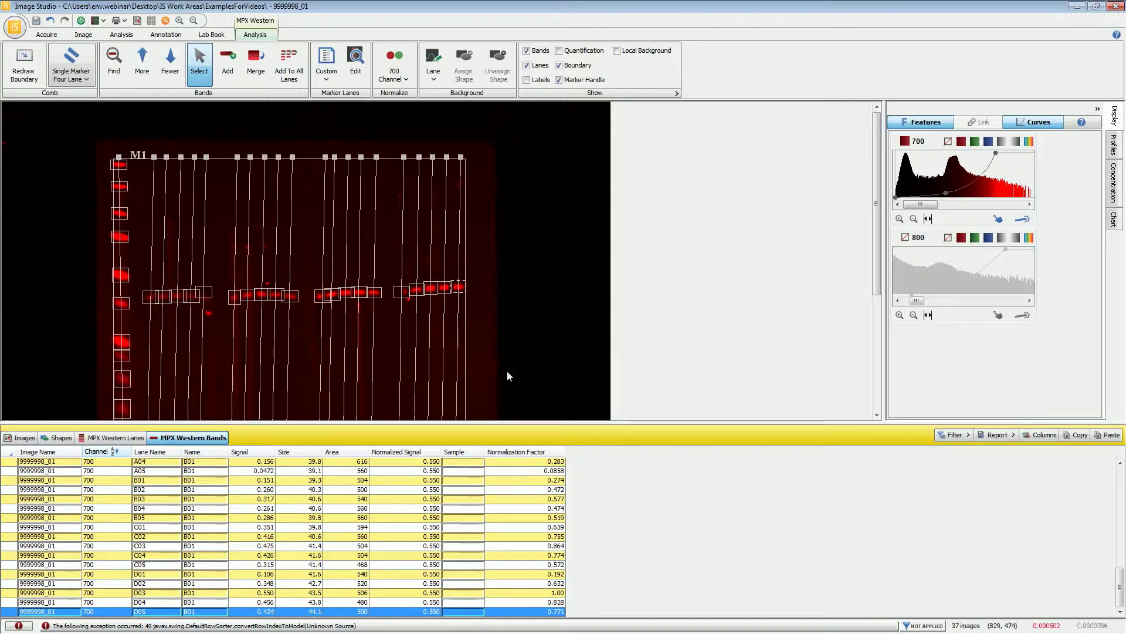
Step: Restore the 800 channel, hide the red 700 signal, and select lane D05's green band
{"action": "left_click", "coordinate": [918, 239]}
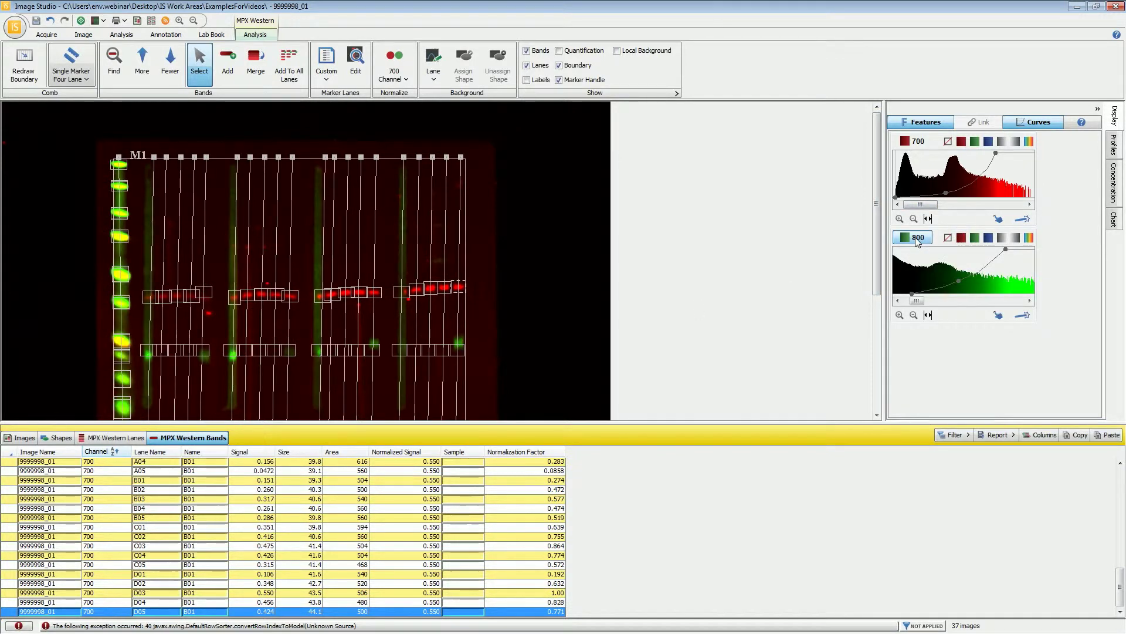
{"action": "left_click", "coordinate": [918, 240]}
{"action": "left_click", "coordinate": [457, 351]}
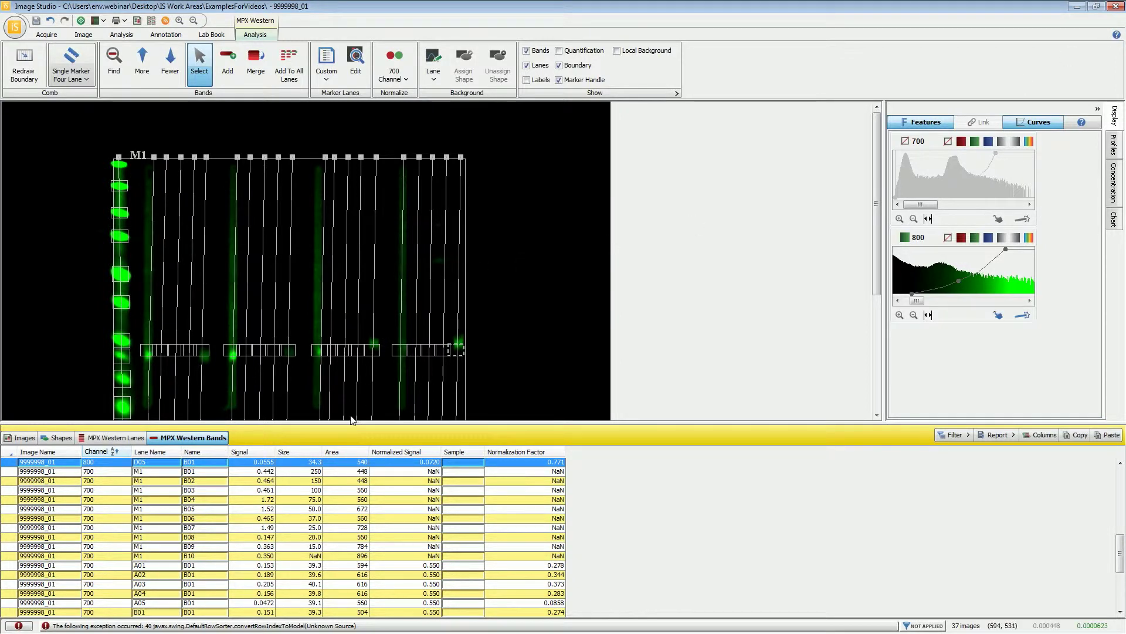
Step: Open blot 0003072_02 from the Images list, passing through 0003072_03
{"action": "left_click", "coordinate": [21, 437]}
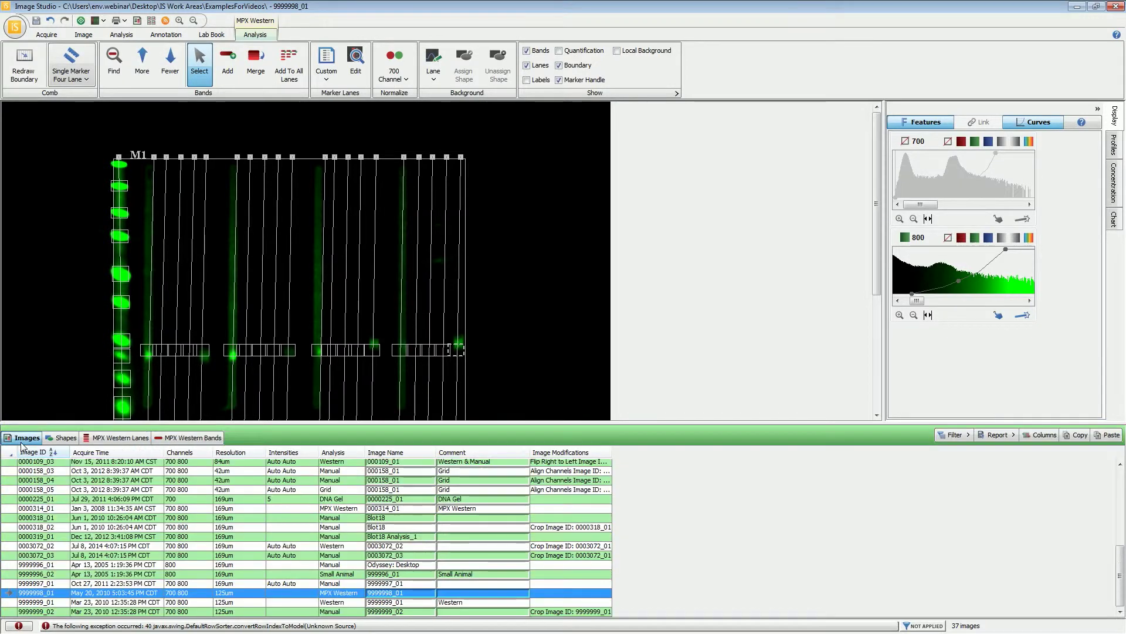
{"action": "mouse_move", "coordinate": [92, 606]}
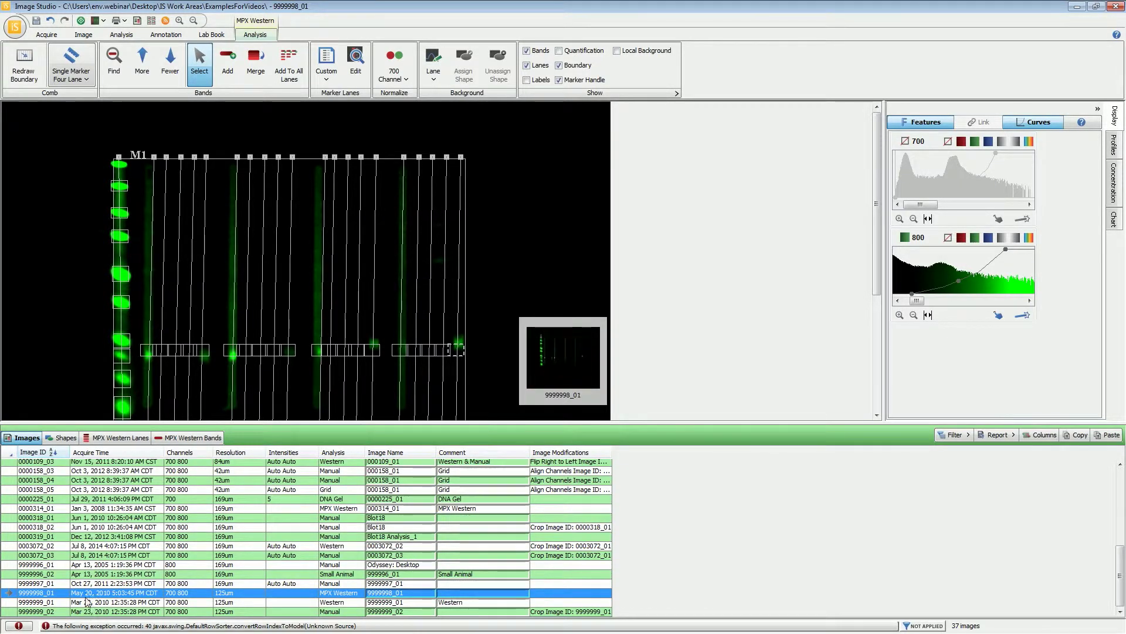
{"action": "left_click", "coordinate": [51, 555]}
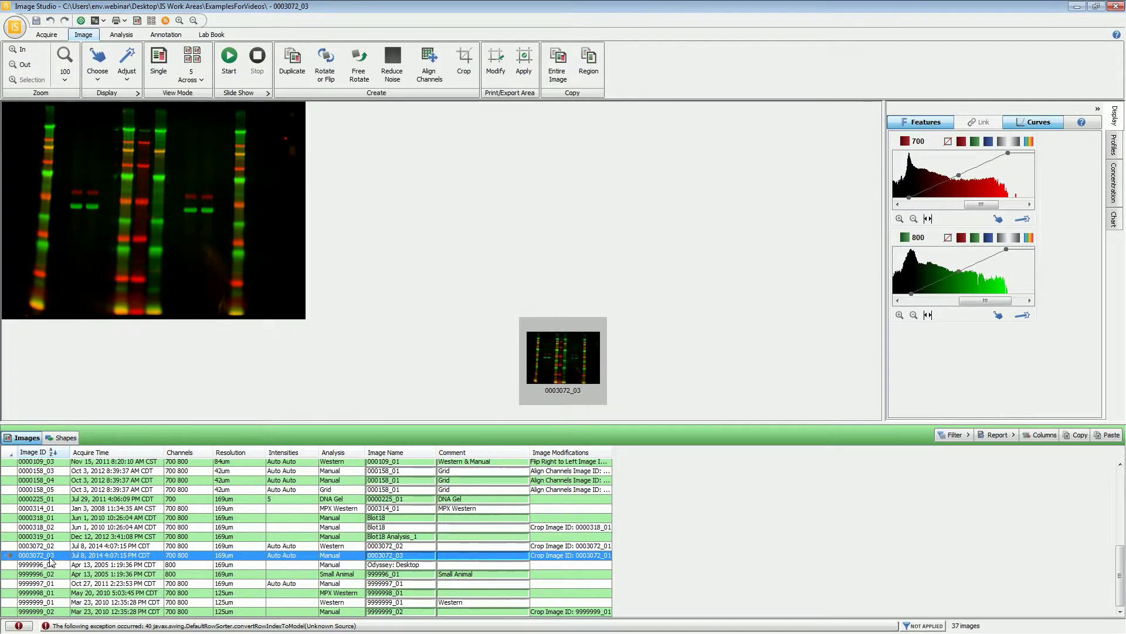
{"action": "left_click", "coordinate": [53, 546]}
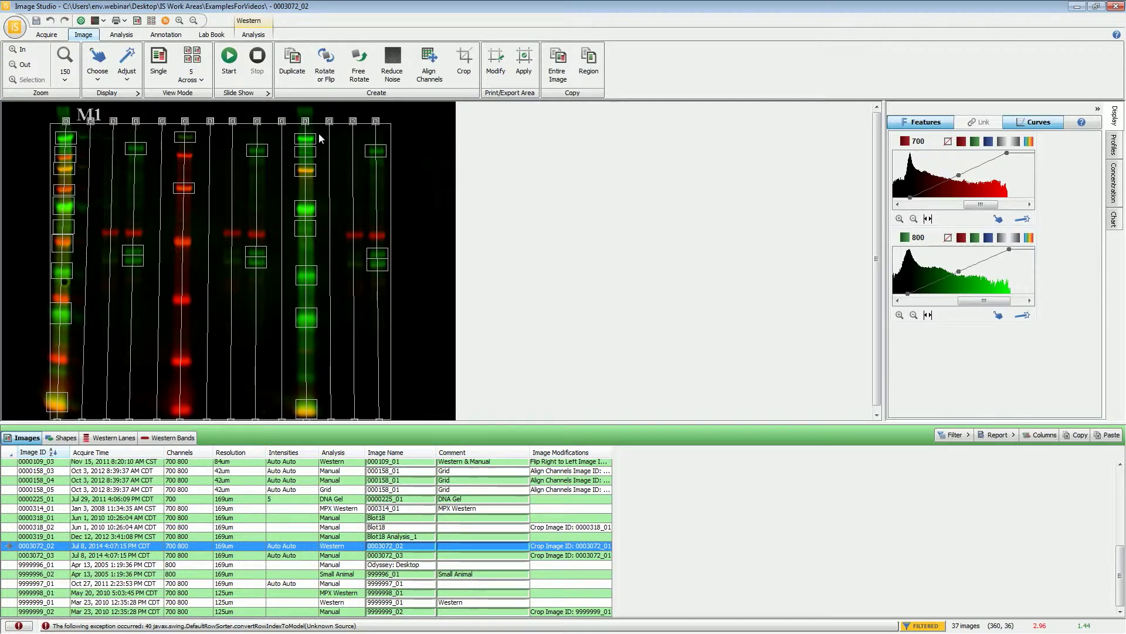
{"action": "left_click", "coordinate": [253, 34]}
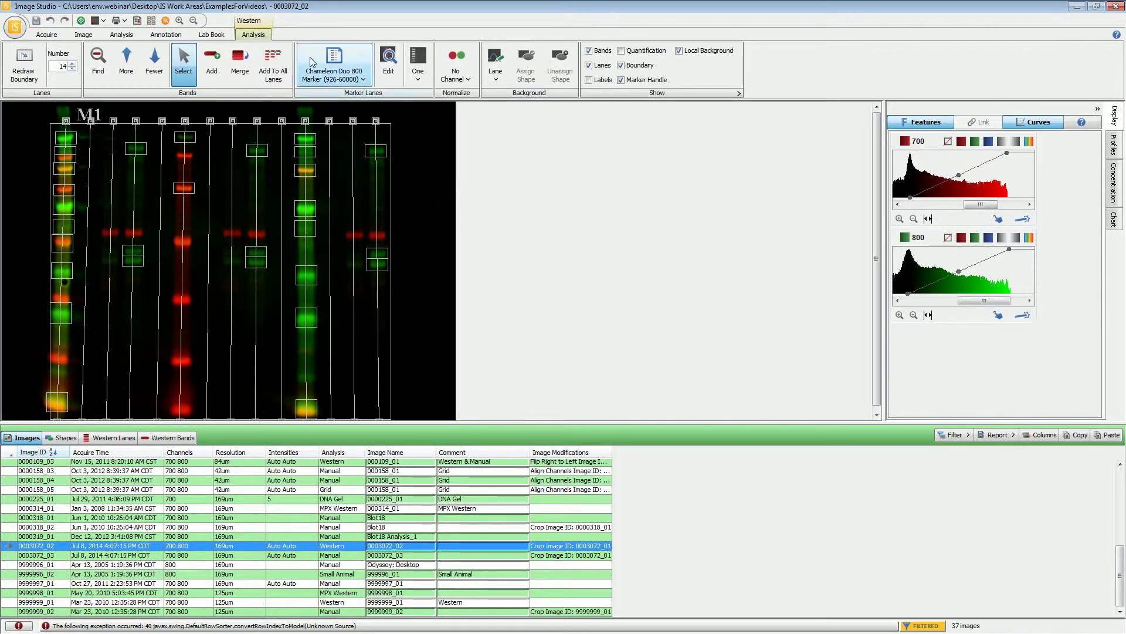
Step: Set the marker lane standard to Chameleon Duo 700 Marker (926-60000)
{"action": "left_click", "coordinate": [354, 77]}
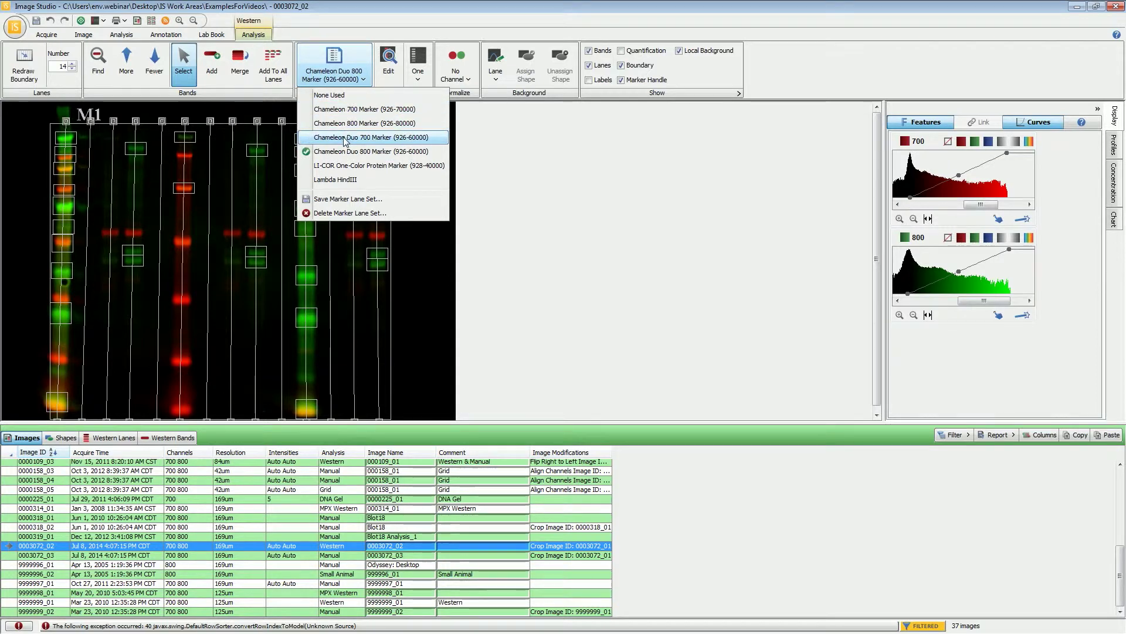
{"action": "left_click", "coordinate": [344, 137]}
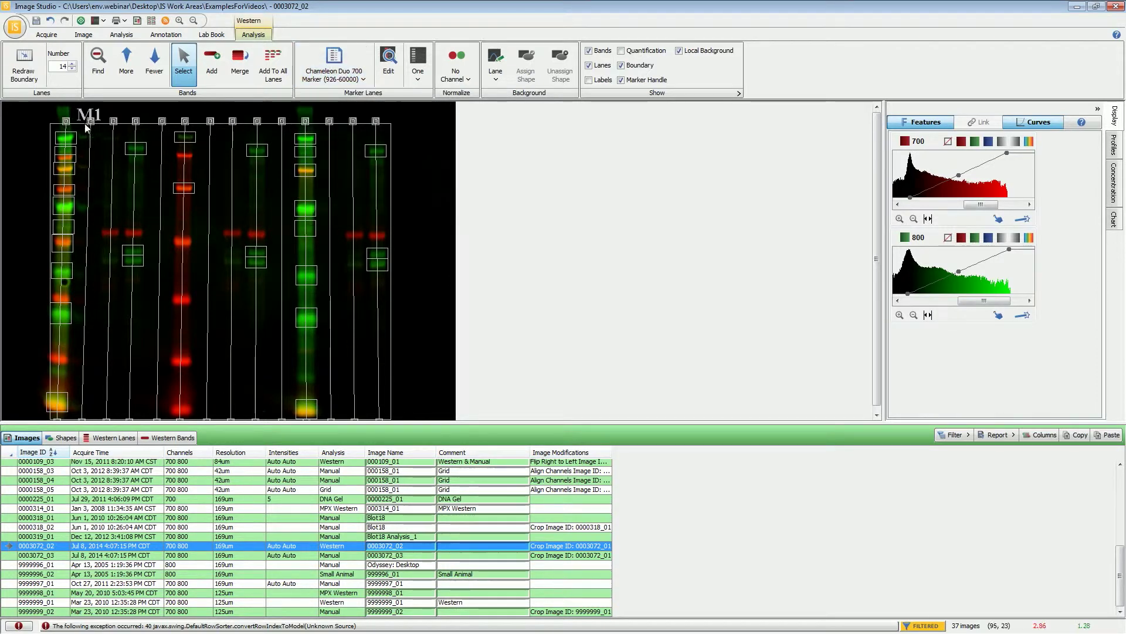
Step: Hide the 800 channel and turn off Display Filtered so the Western Bands table lists the 700-channel bands, including M1's
{"action": "left_click", "coordinate": [948, 237]}
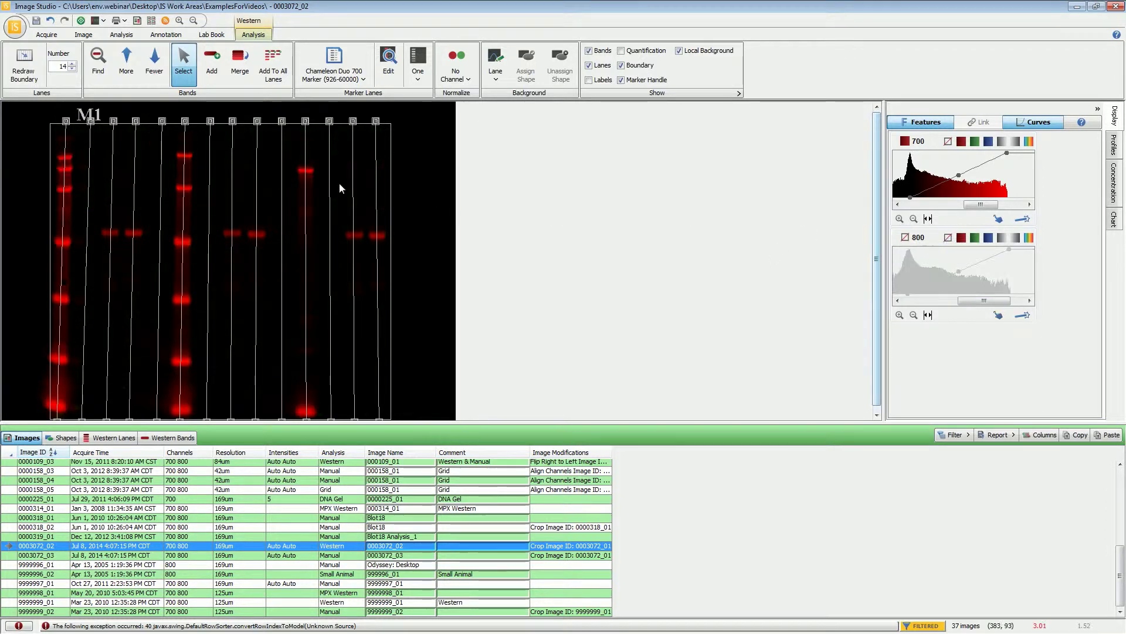
{"action": "mouse_move", "coordinate": [105, 465]}
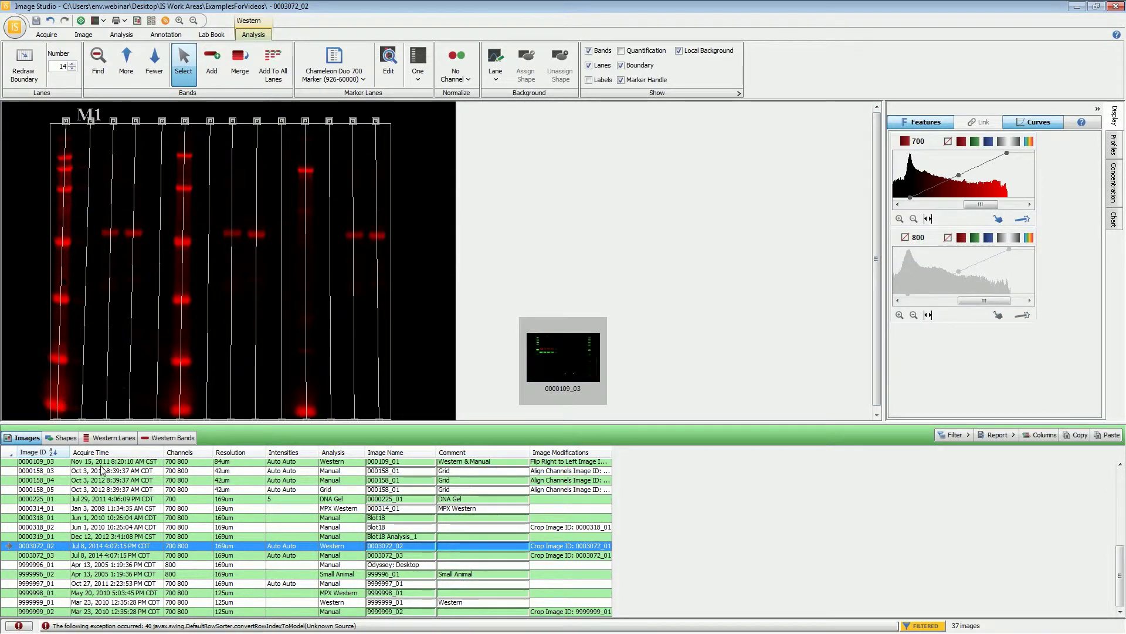
{"action": "left_click", "coordinate": [125, 439]}
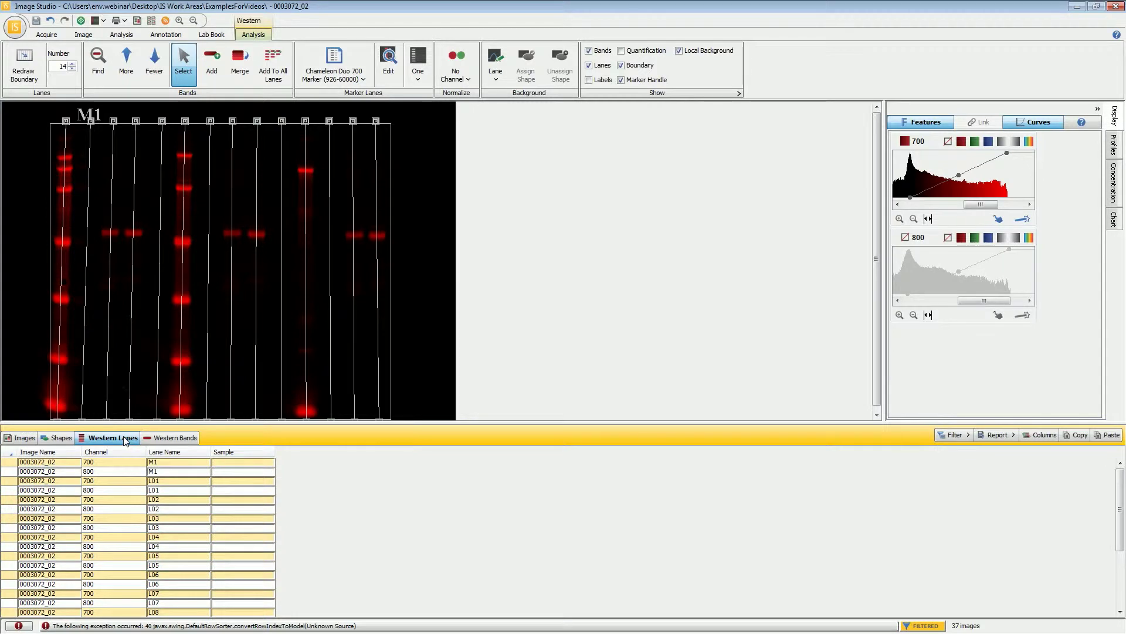
{"action": "left_click", "coordinate": [172, 438]}
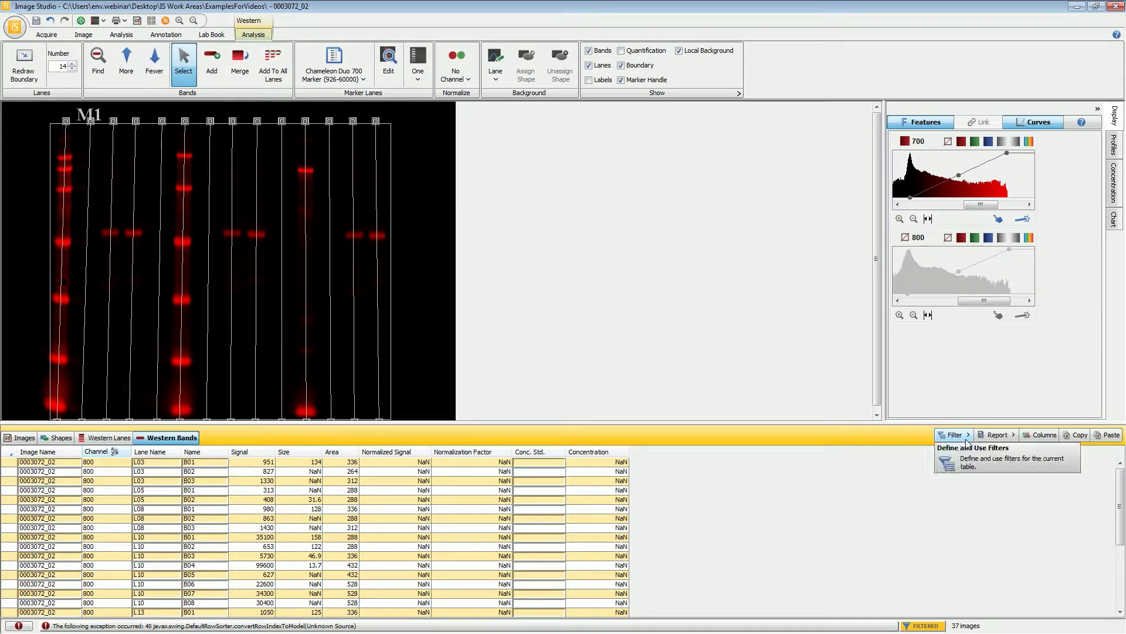
{"action": "left_click", "coordinate": [966, 442]}
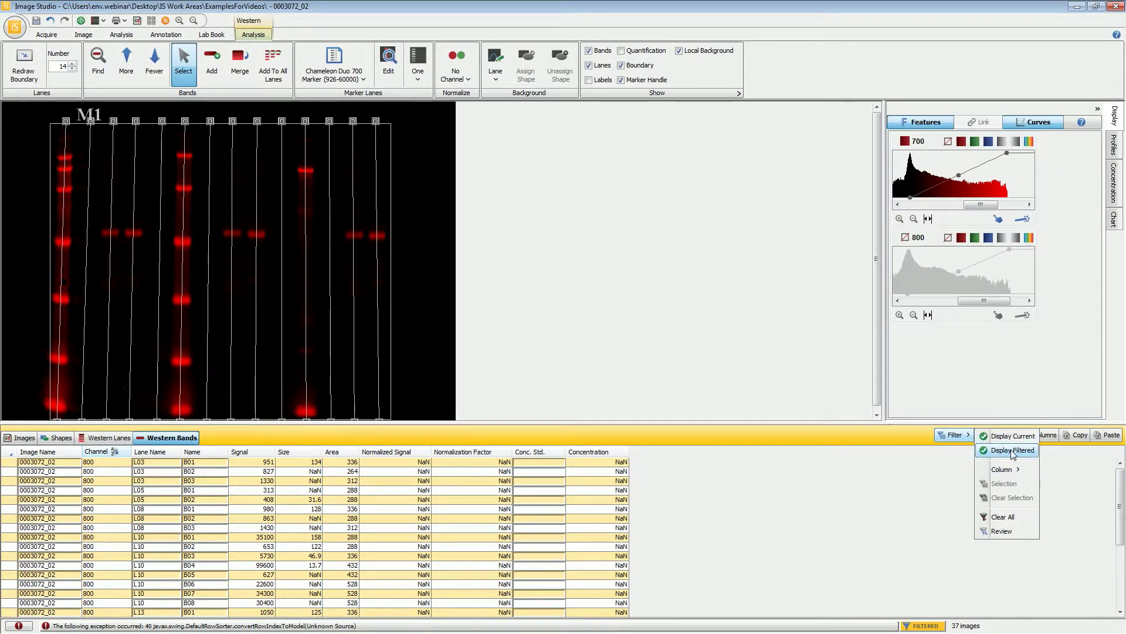
{"action": "left_click", "coordinate": [1017, 519]}
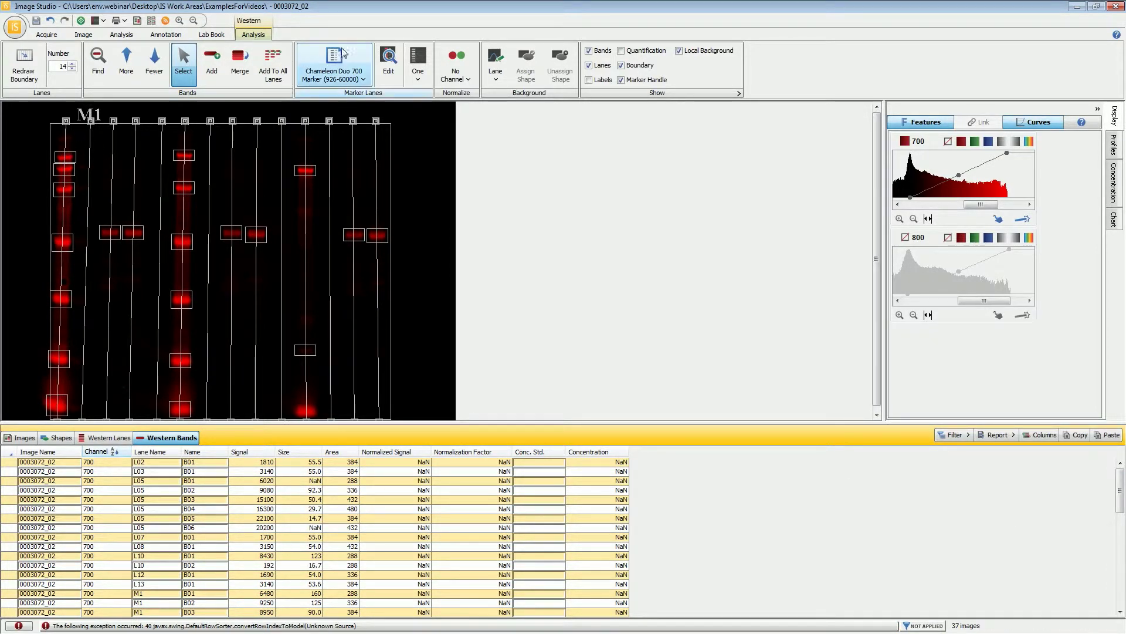
{"action": "left_click", "coordinate": [334, 73]}
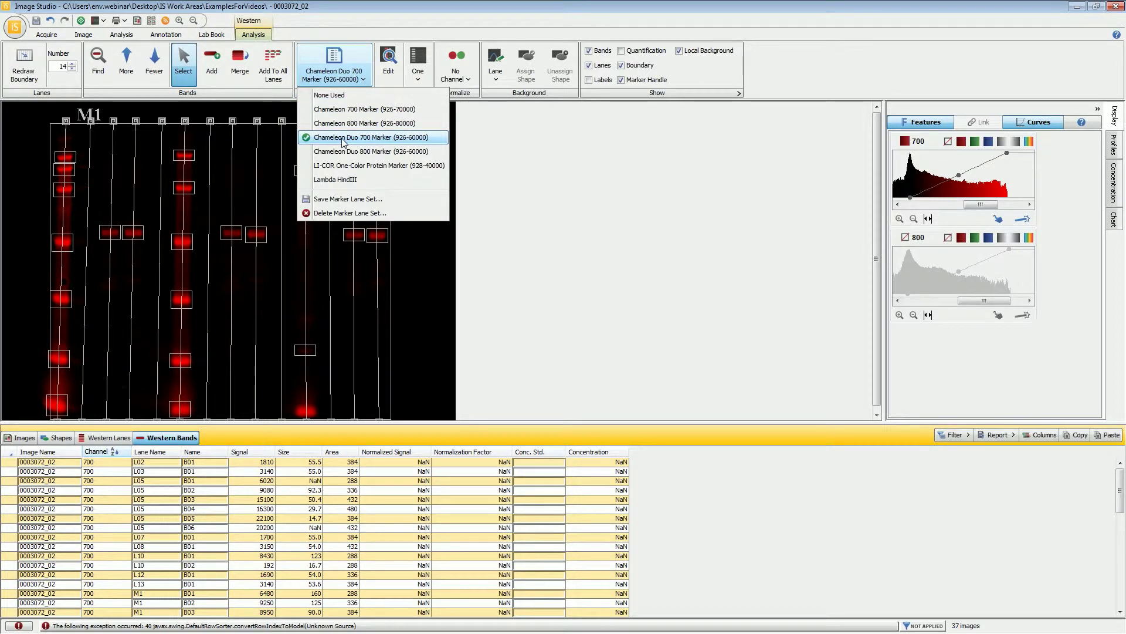
{"action": "left_click", "coordinate": [317, 140]}
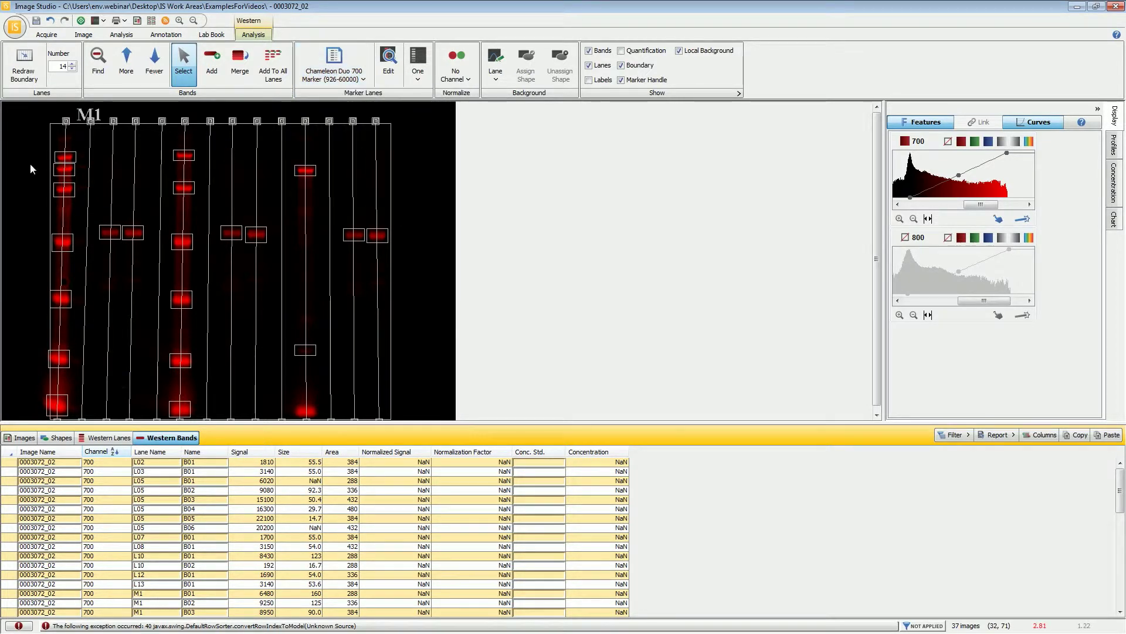
{"action": "left_click", "coordinate": [68, 170]}
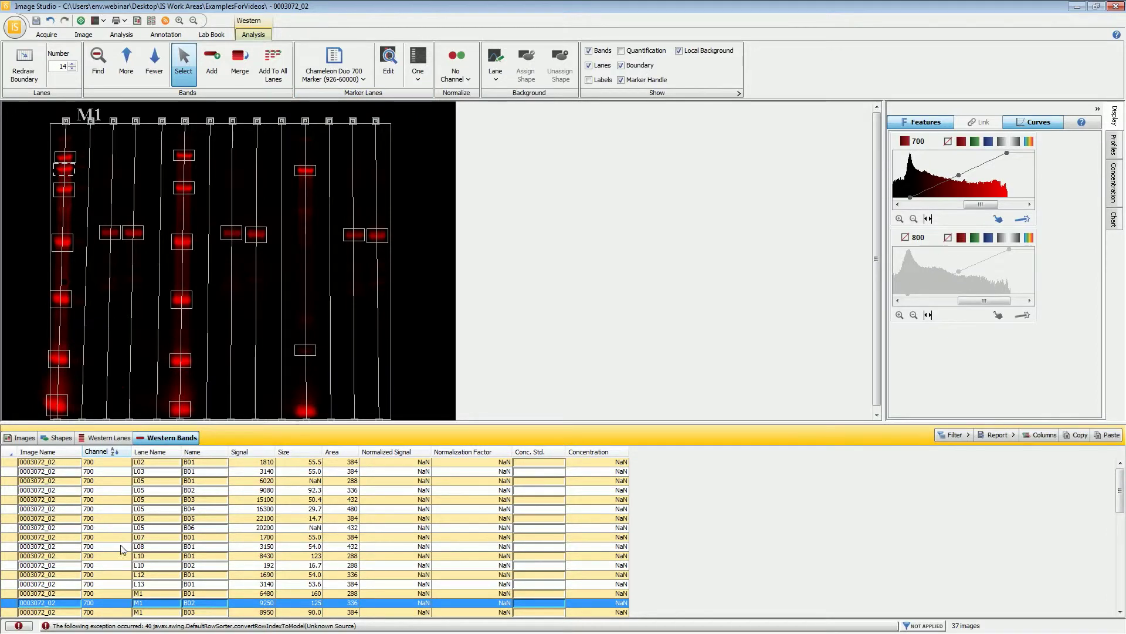
{"action": "scroll", "coordinate": [121, 525], "scroll_direction": "down", "scroll_amount": 10}
{"action": "scroll", "coordinate": [122, 558], "scroll_direction": "up", "scroll_amount": 4}
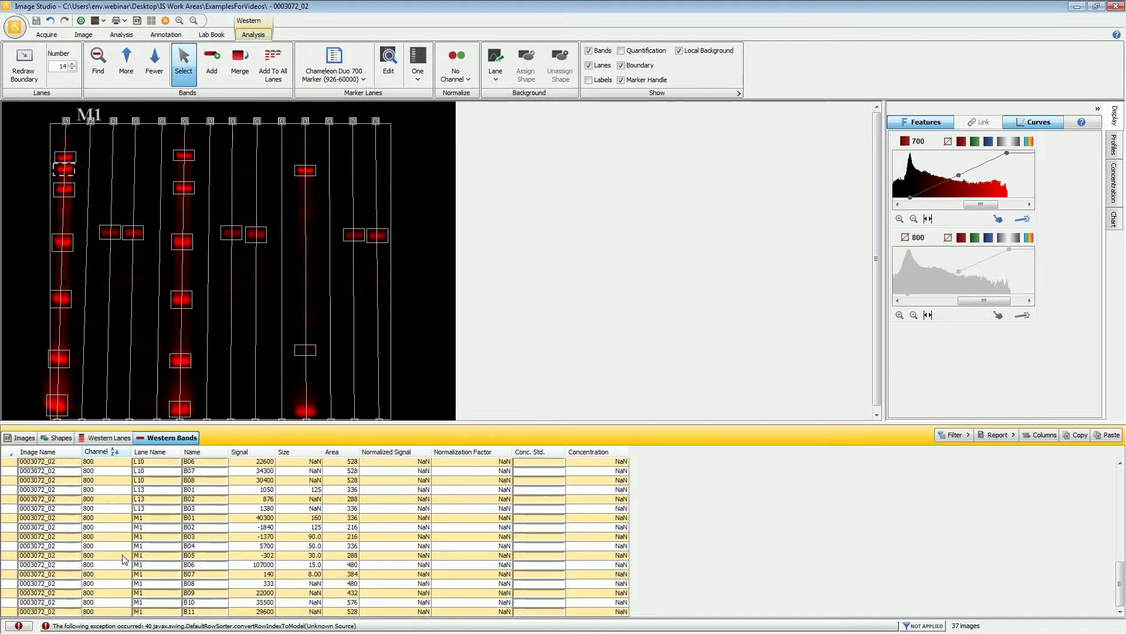
{"action": "scroll", "coordinate": [123, 559], "scroll_direction": "up", "scroll_amount": 4}
{"action": "left_click", "coordinate": [123, 556]}
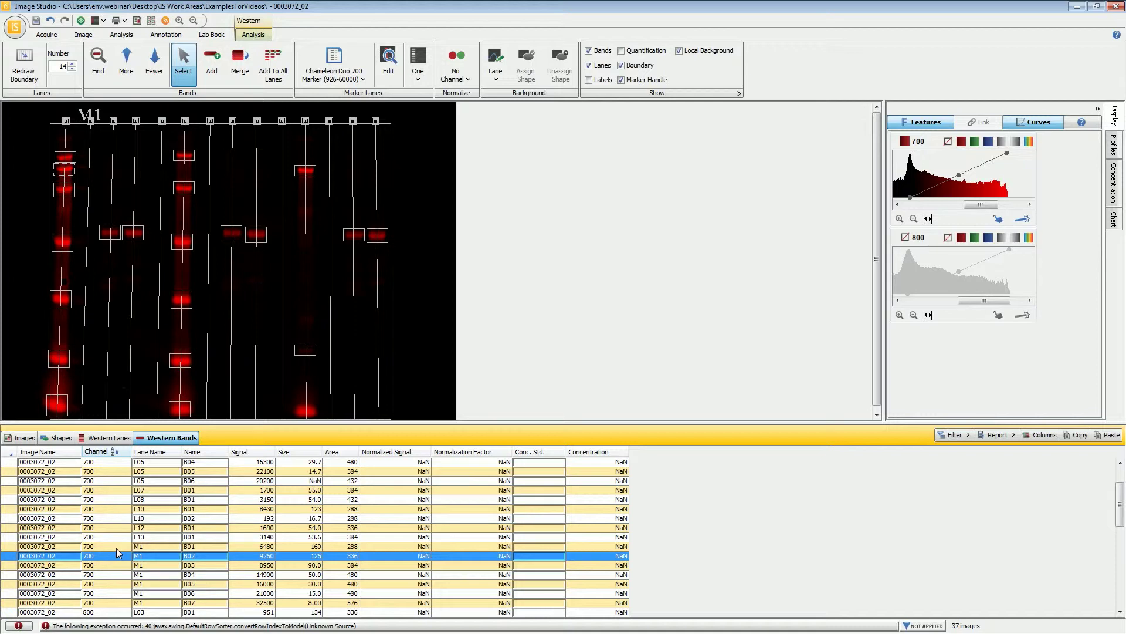
Step: Filter the Western Bands table on the Channel column to show only channel 700
{"action": "right_click", "coordinate": [92, 456]}
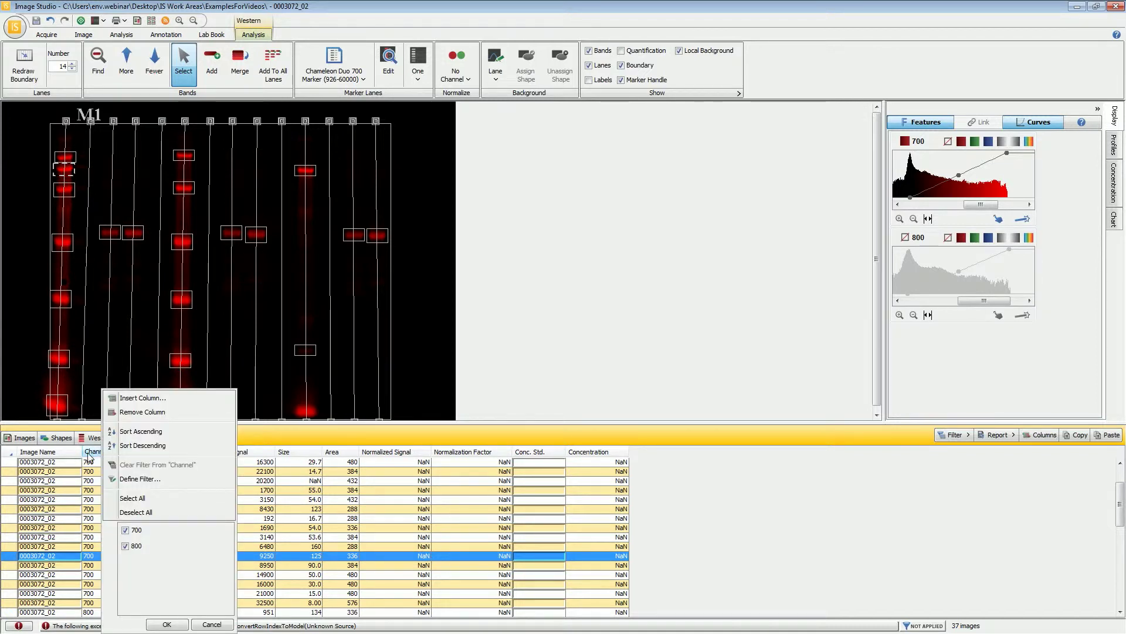
{"action": "left_click", "coordinate": [125, 546]}
{"action": "left_click", "coordinate": [166, 624]}
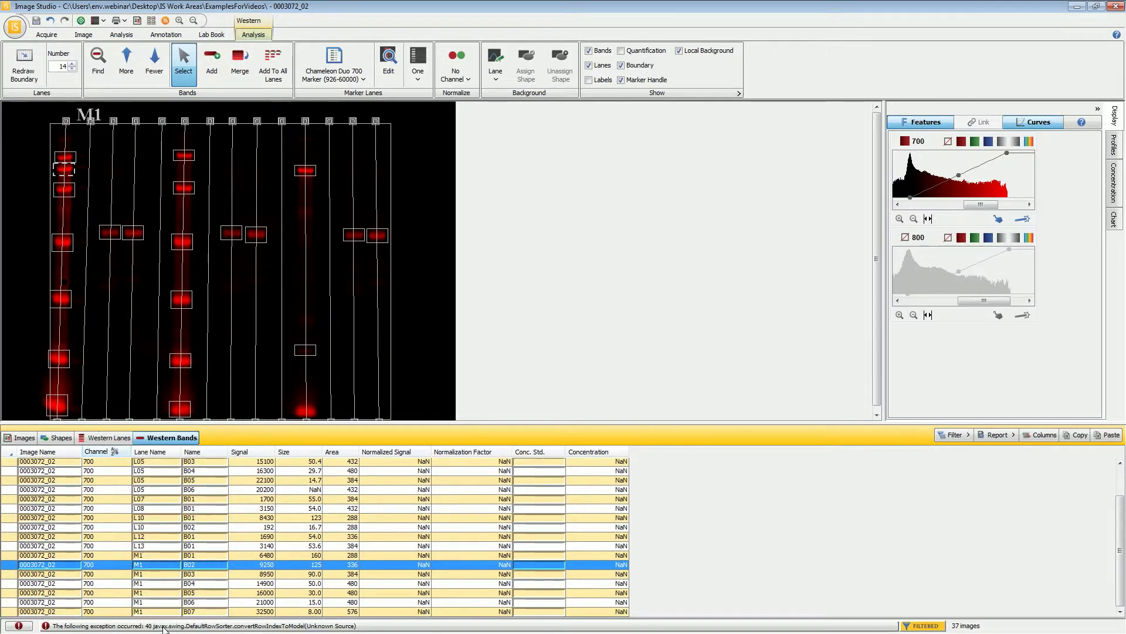
Step: Compare the green and red channel displays, ending on 700 only, and review the Report options
{"action": "left_click", "coordinate": [917, 235]}
{"action": "left_click", "coordinate": [917, 235]}
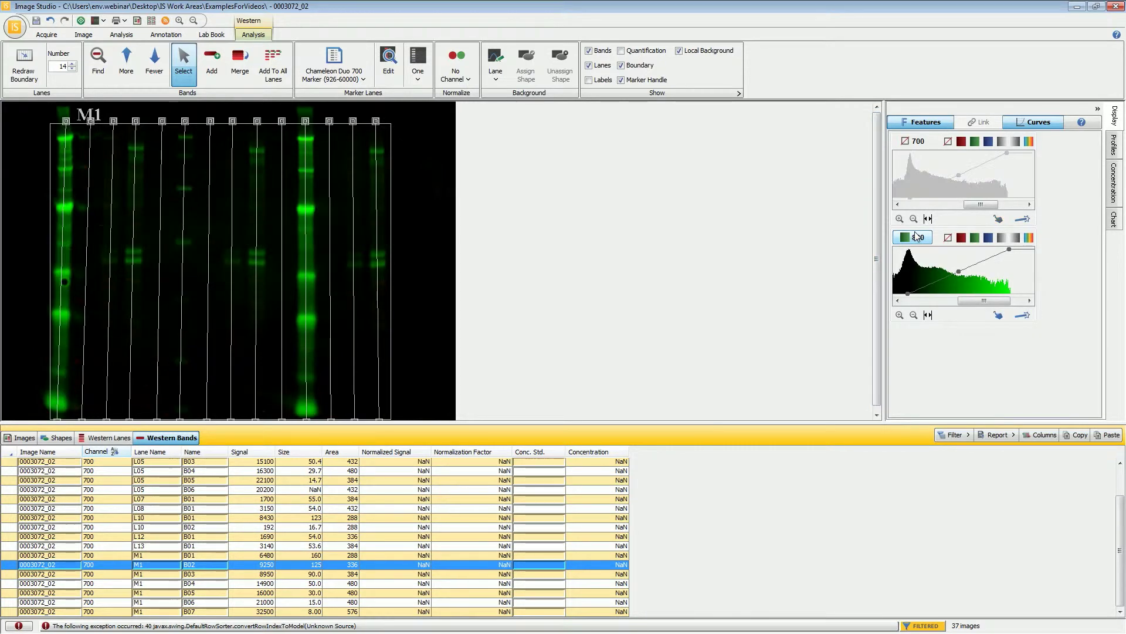
{"action": "left_click", "coordinate": [919, 143]}
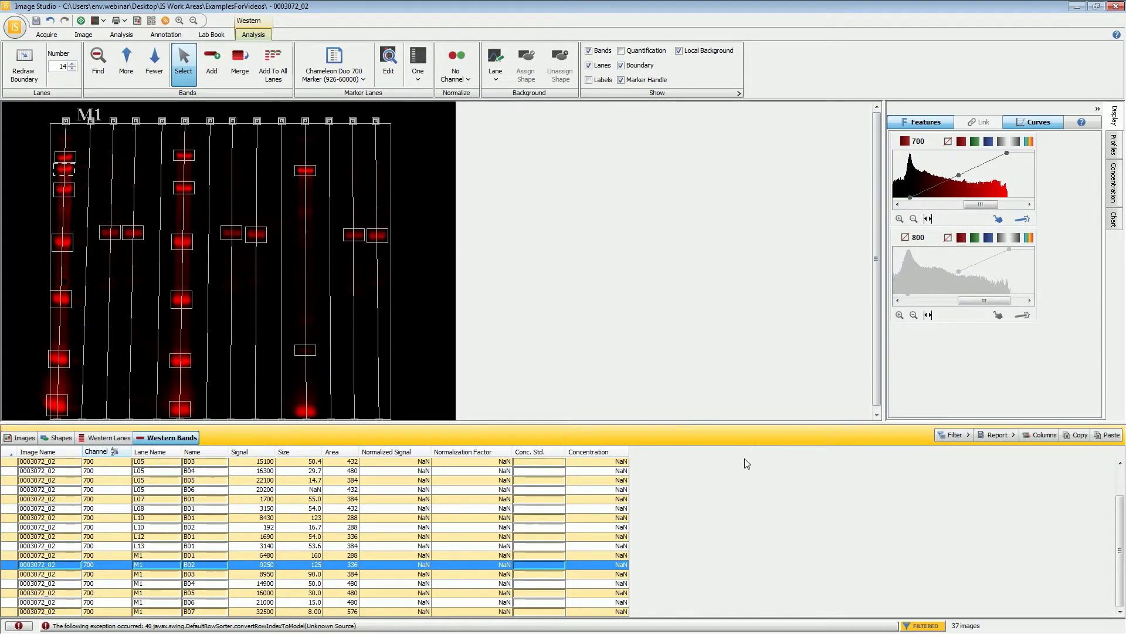
{"action": "left_click", "coordinate": [994, 439]}
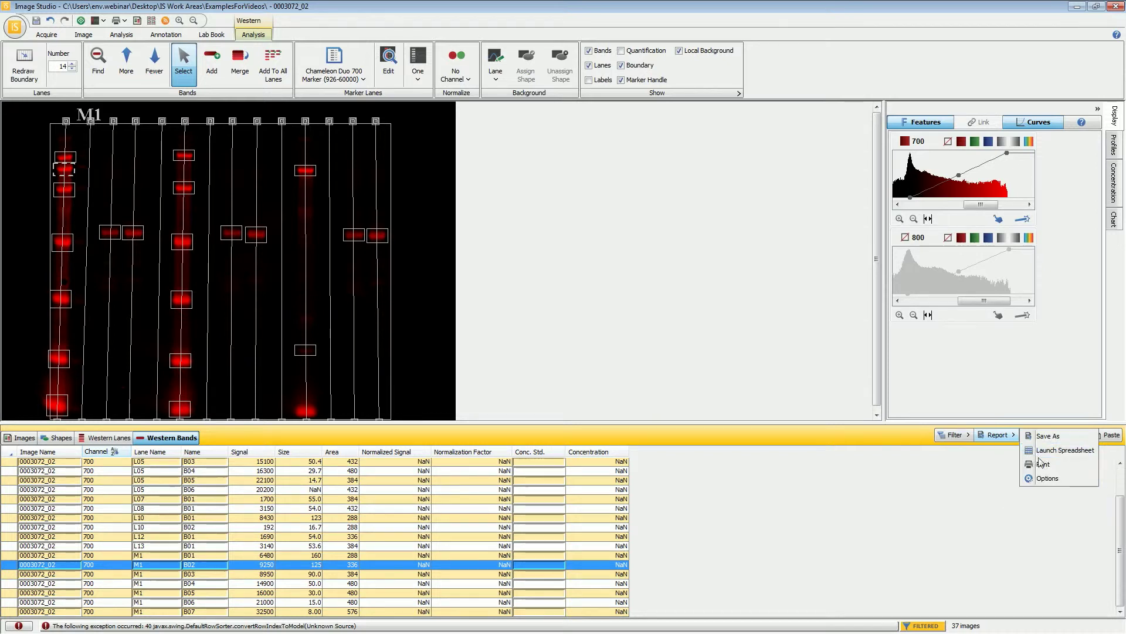
{"action": "left_click", "coordinate": [931, 498]}
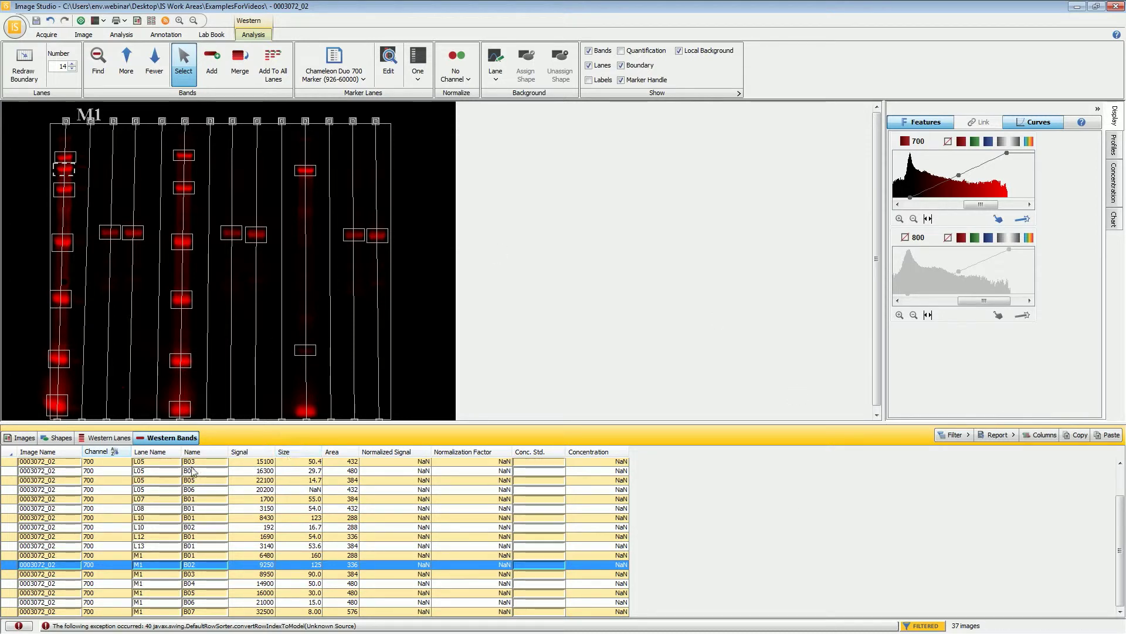
{"action": "left_click", "coordinate": [115, 451]}
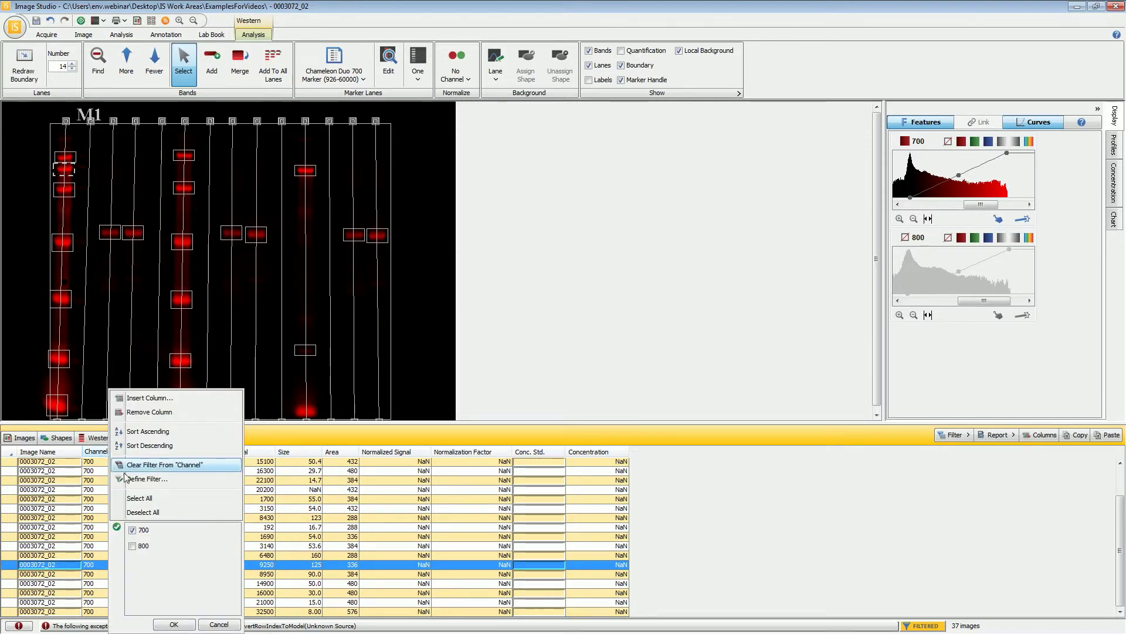
Step: Switch the bands table's Channel filter from 700 to 800
{"action": "left_click", "coordinate": [132, 546]}
{"action": "left_click", "coordinate": [132, 529]}
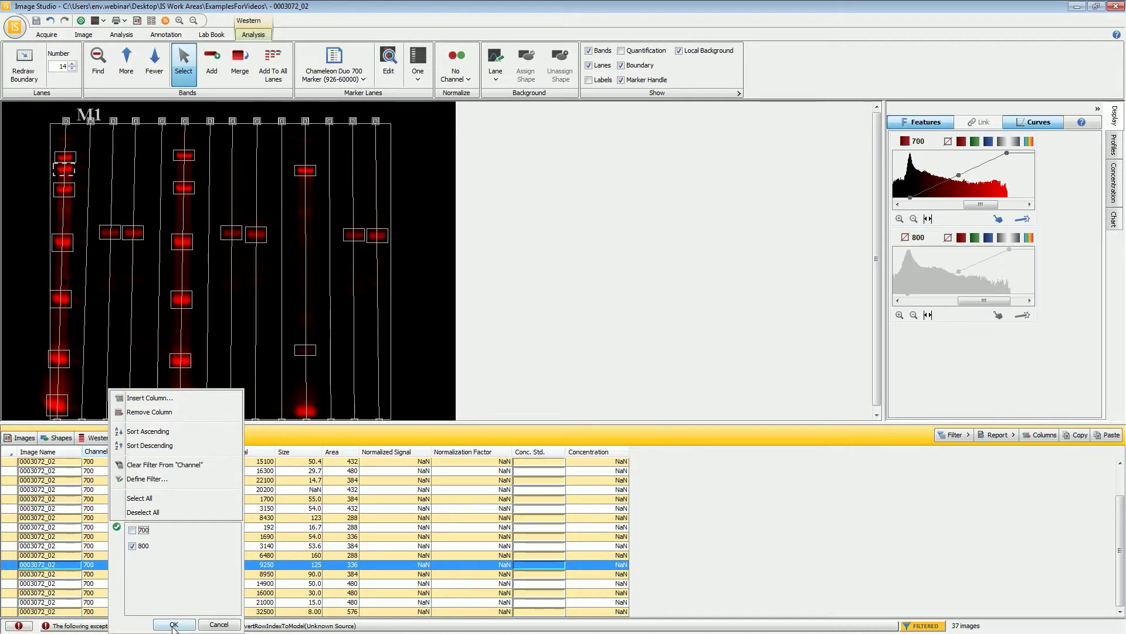
{"action": "left_click", "coordinate": [173, 624]}
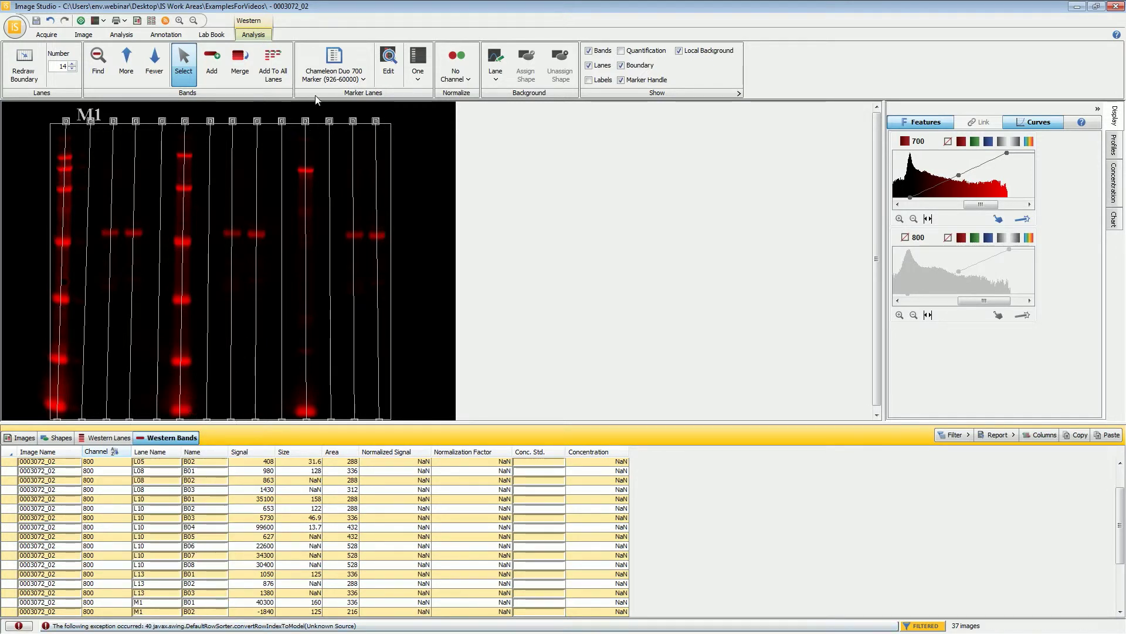
Step: Apply Chameleon Duo 800 Marker (926-60000), show only the 800 channel, and bring up the Report export choices
{"action": "left_click", "coordinate": [333, 74]}
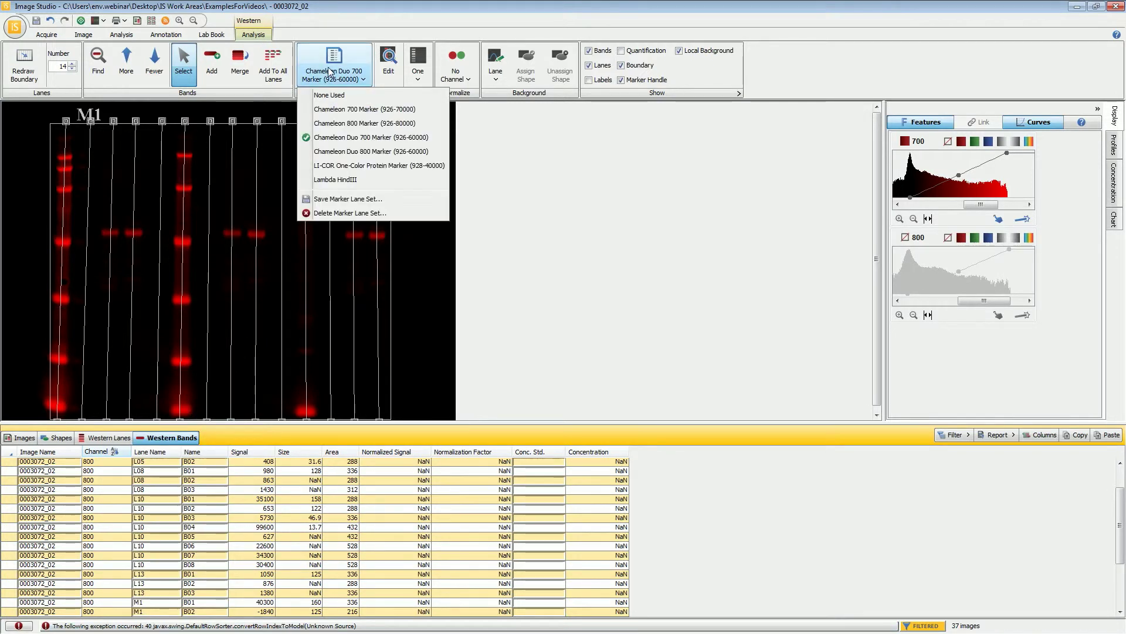
{"action": "left_click", "coordinate": [343, 151]}
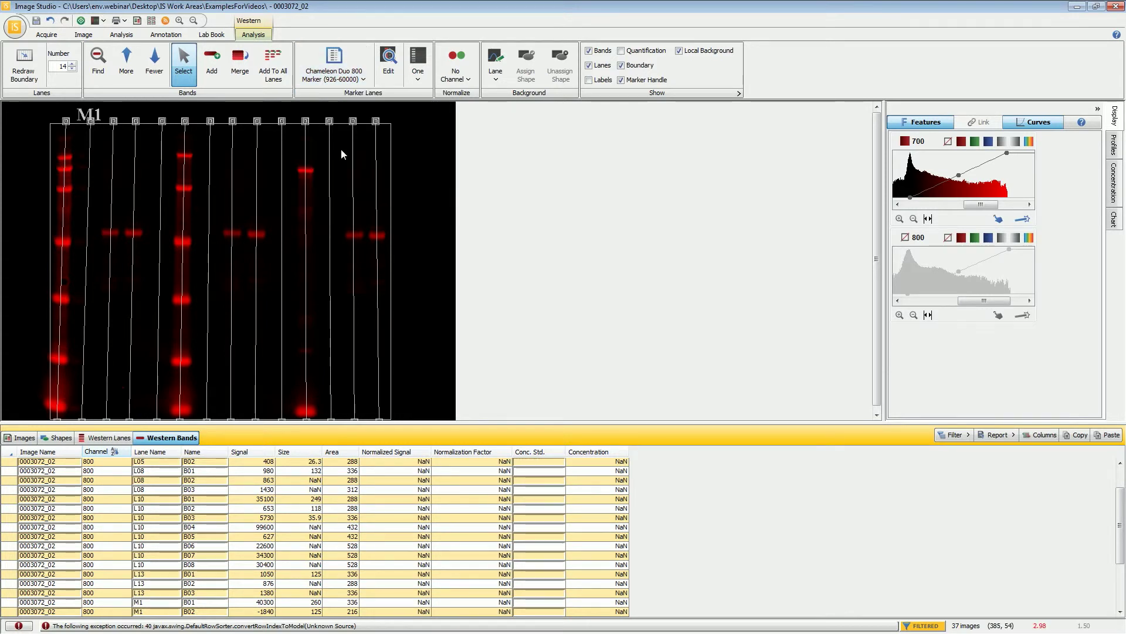
{"action": "left_click", "coordinate": [918, 241]}
{"action": "left_click", "coordinate": [913, 141]}
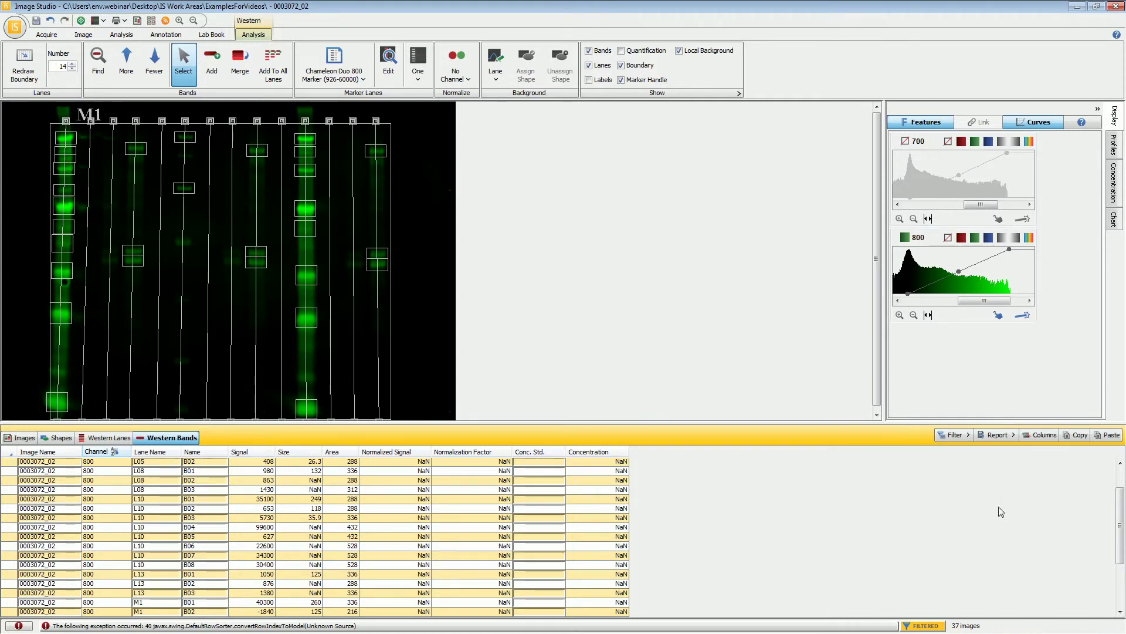
{"action": "left_click", "coordinate": [1001, 436]}
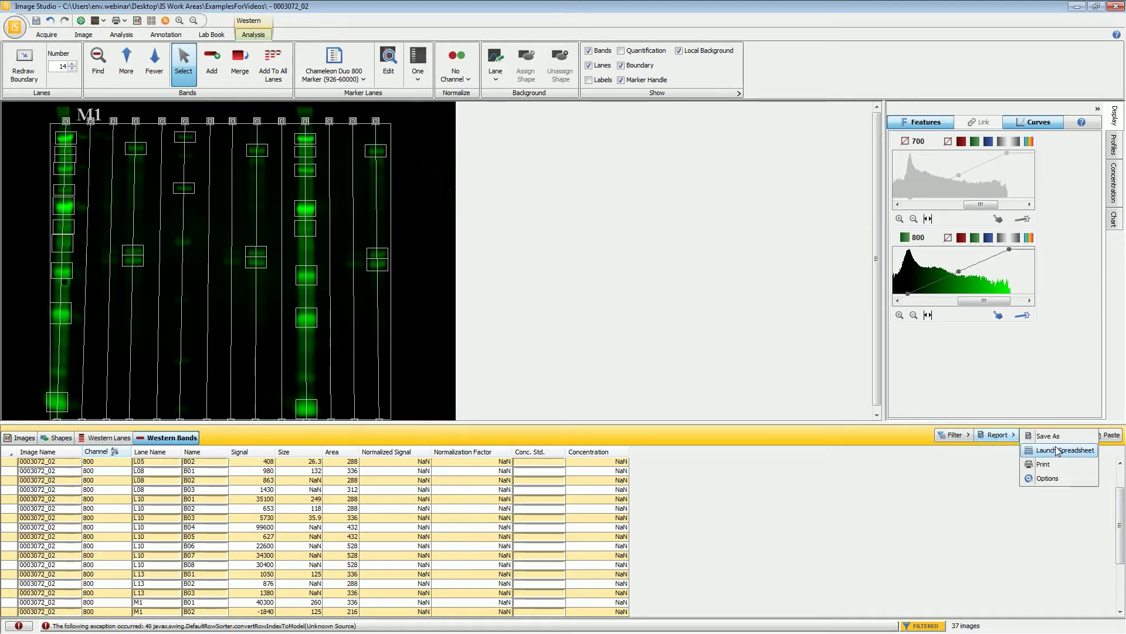